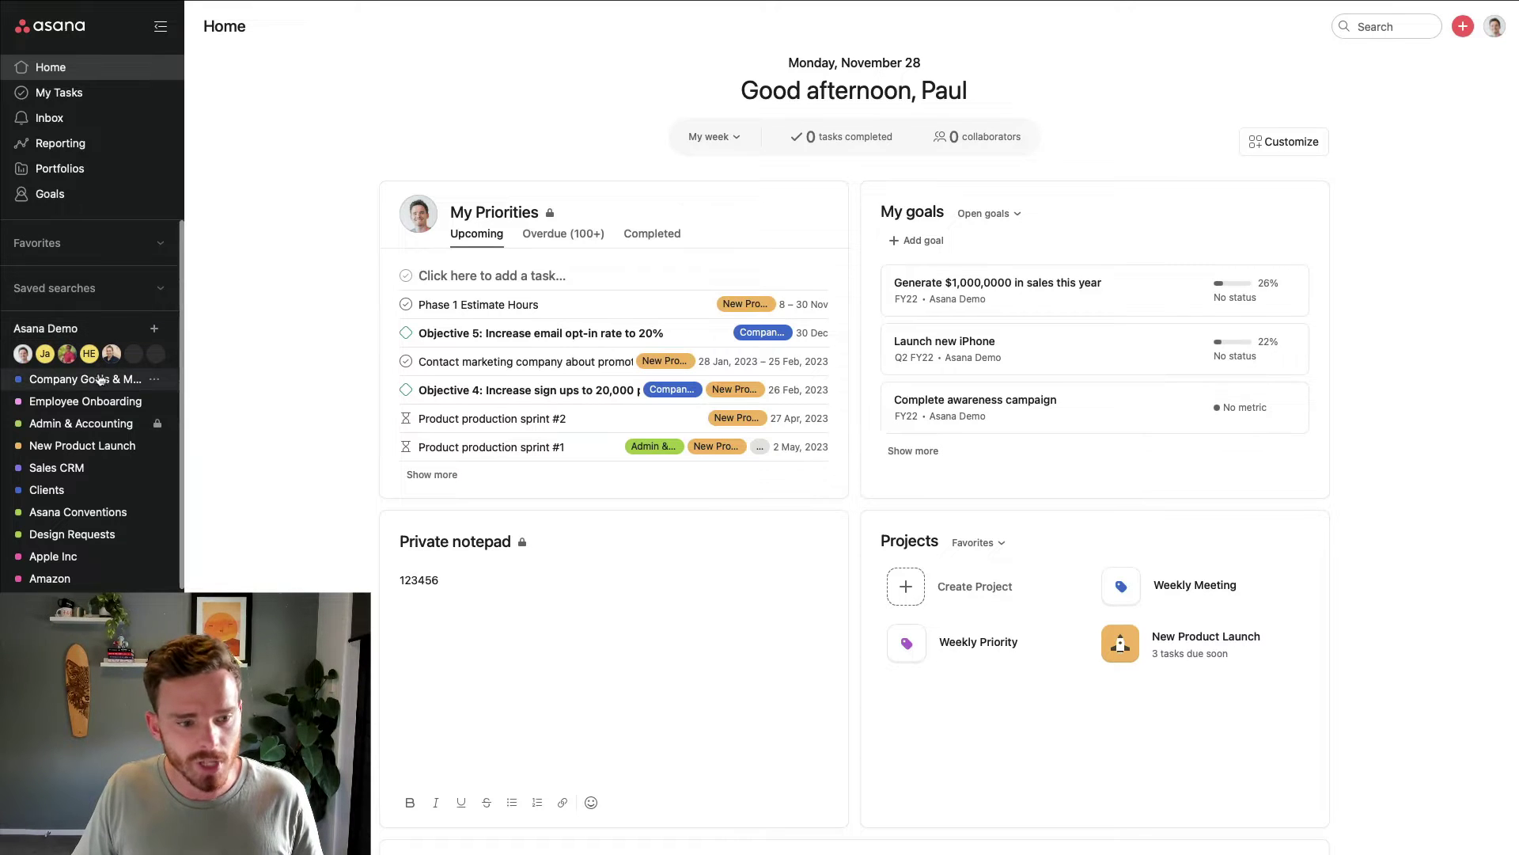
Step: Add Asana's native Estimated time and Actual time fields to the Amazon project as list columns
click(93, 582)
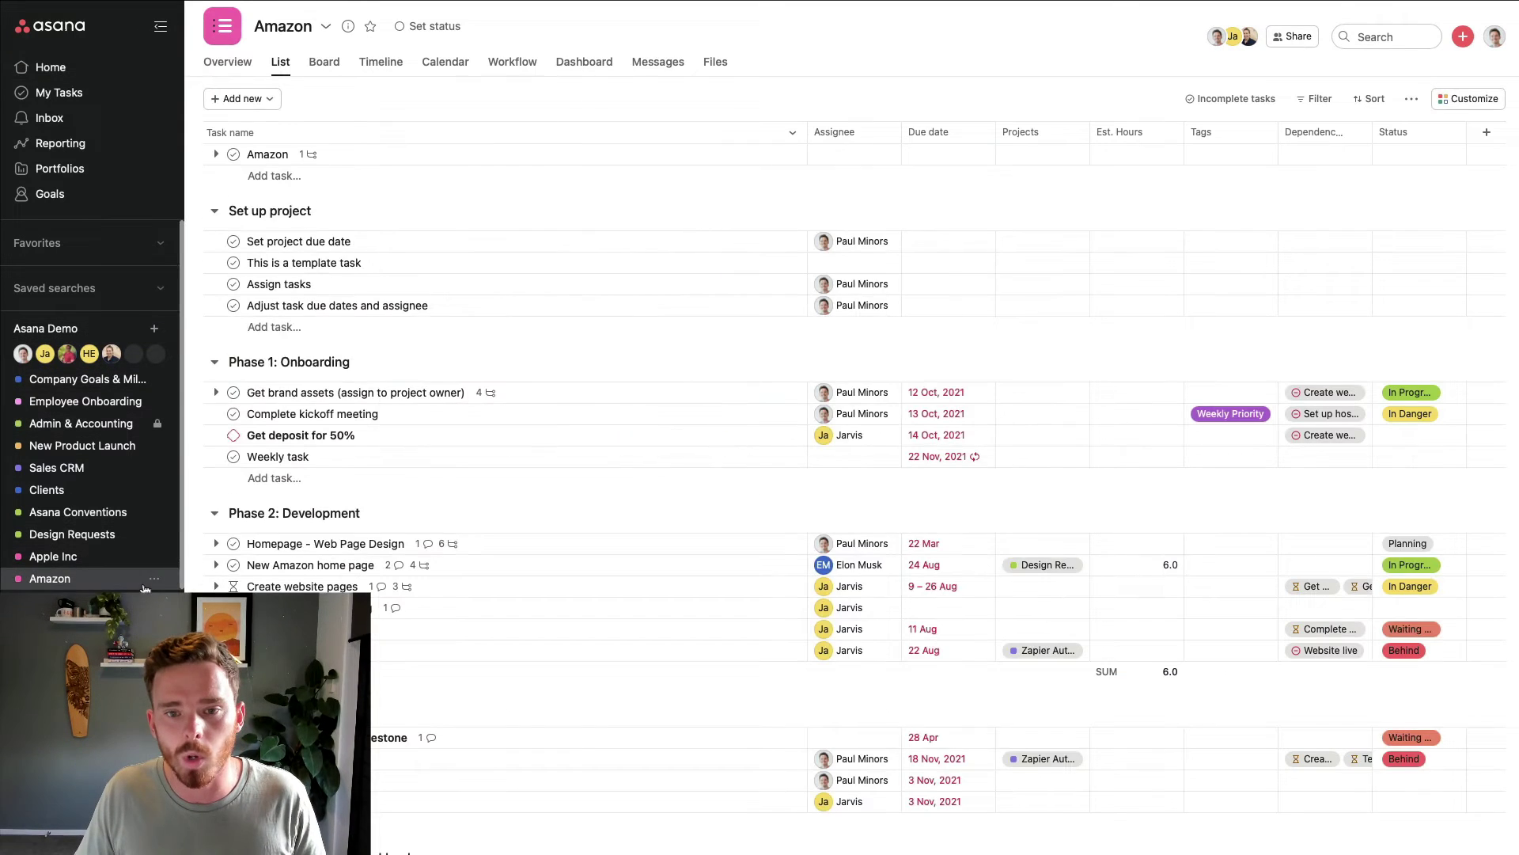
click(1469, 99)
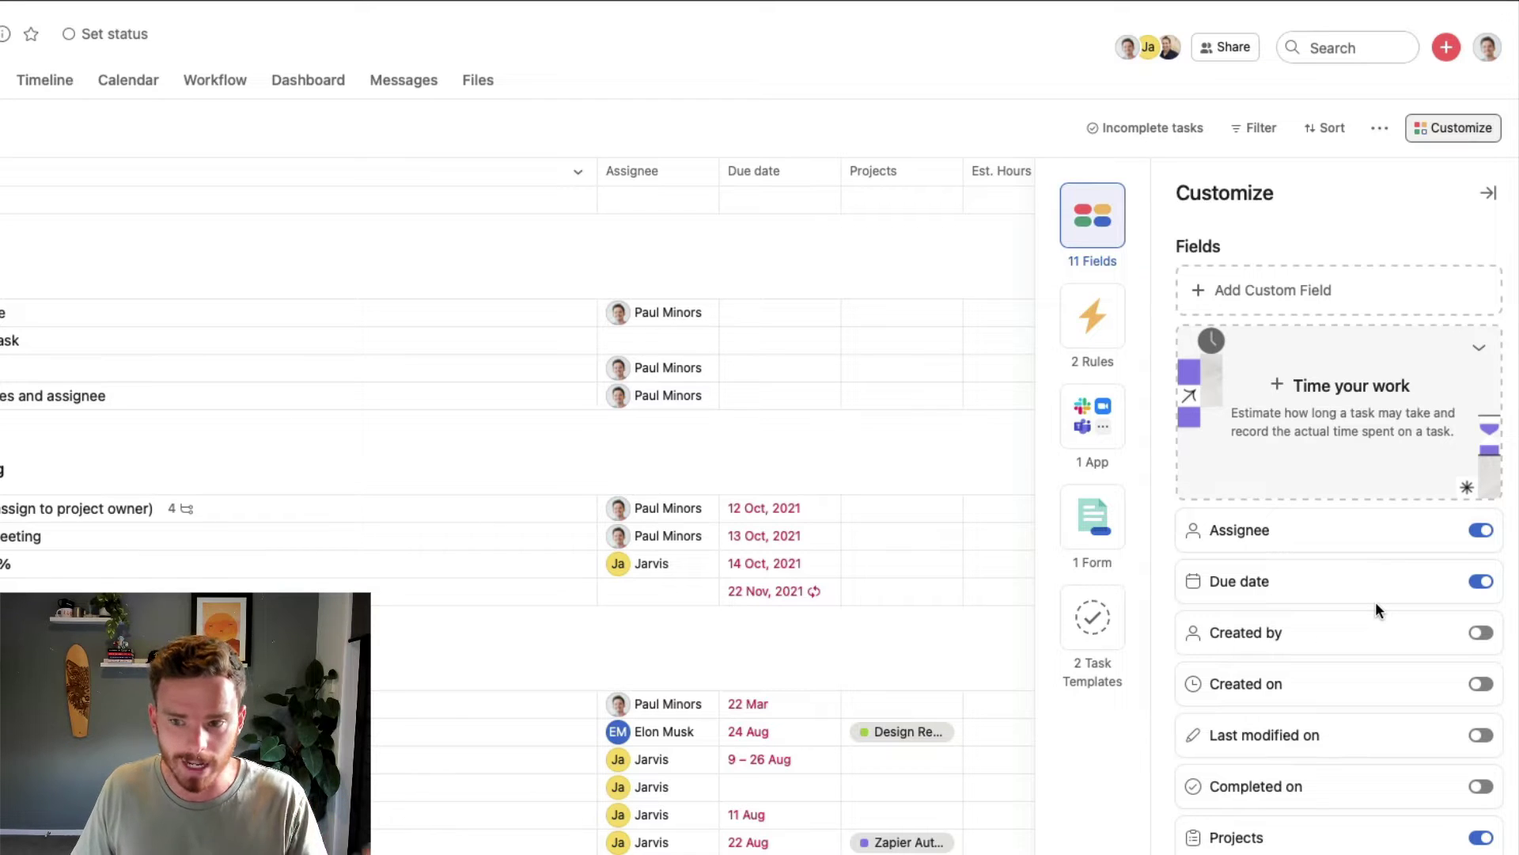
click(1313, 403)
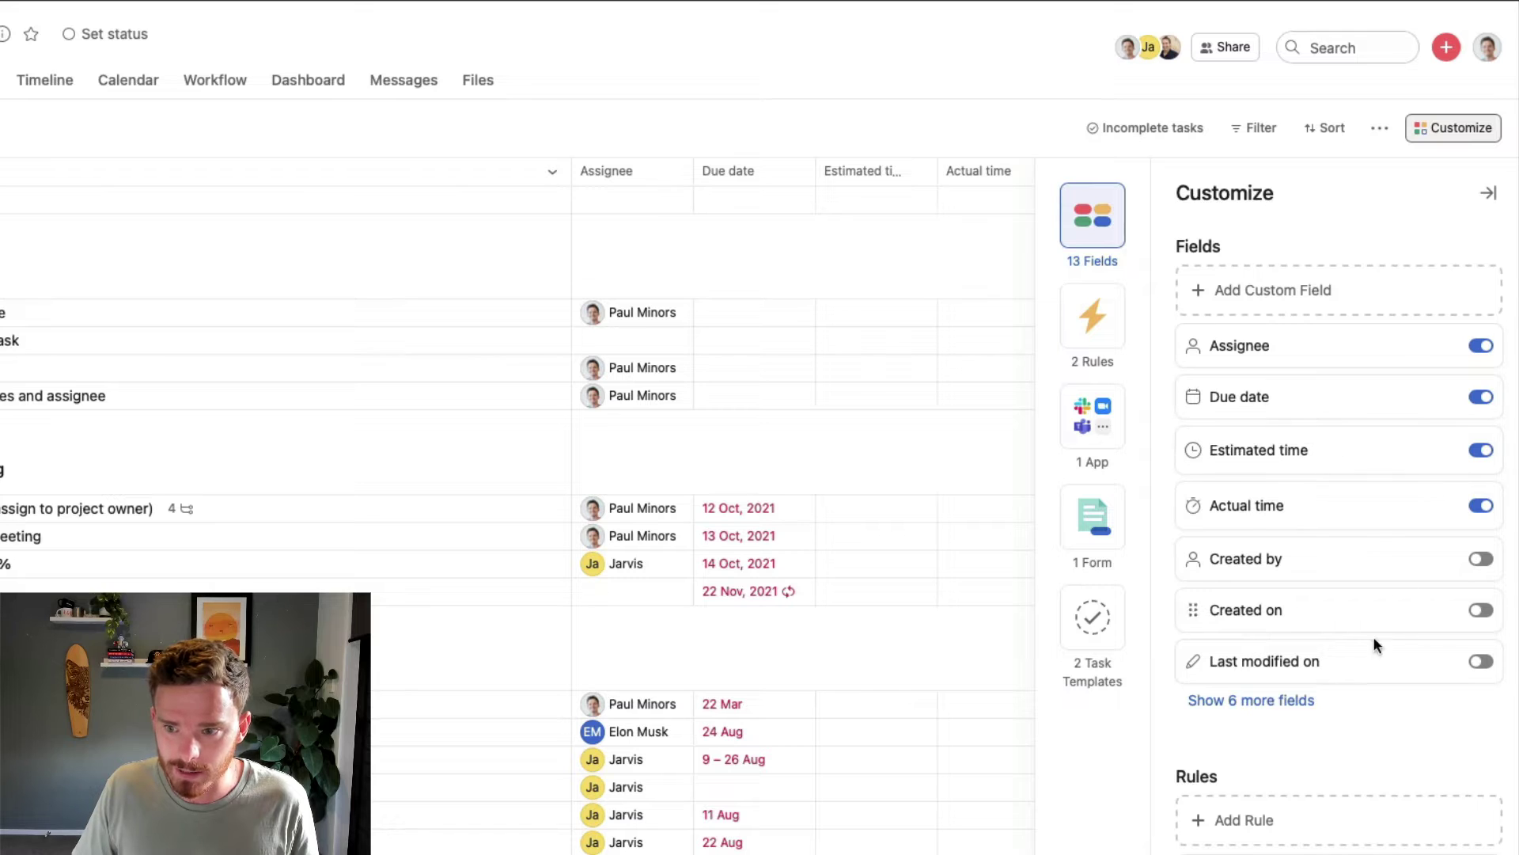
click(1283, 700)
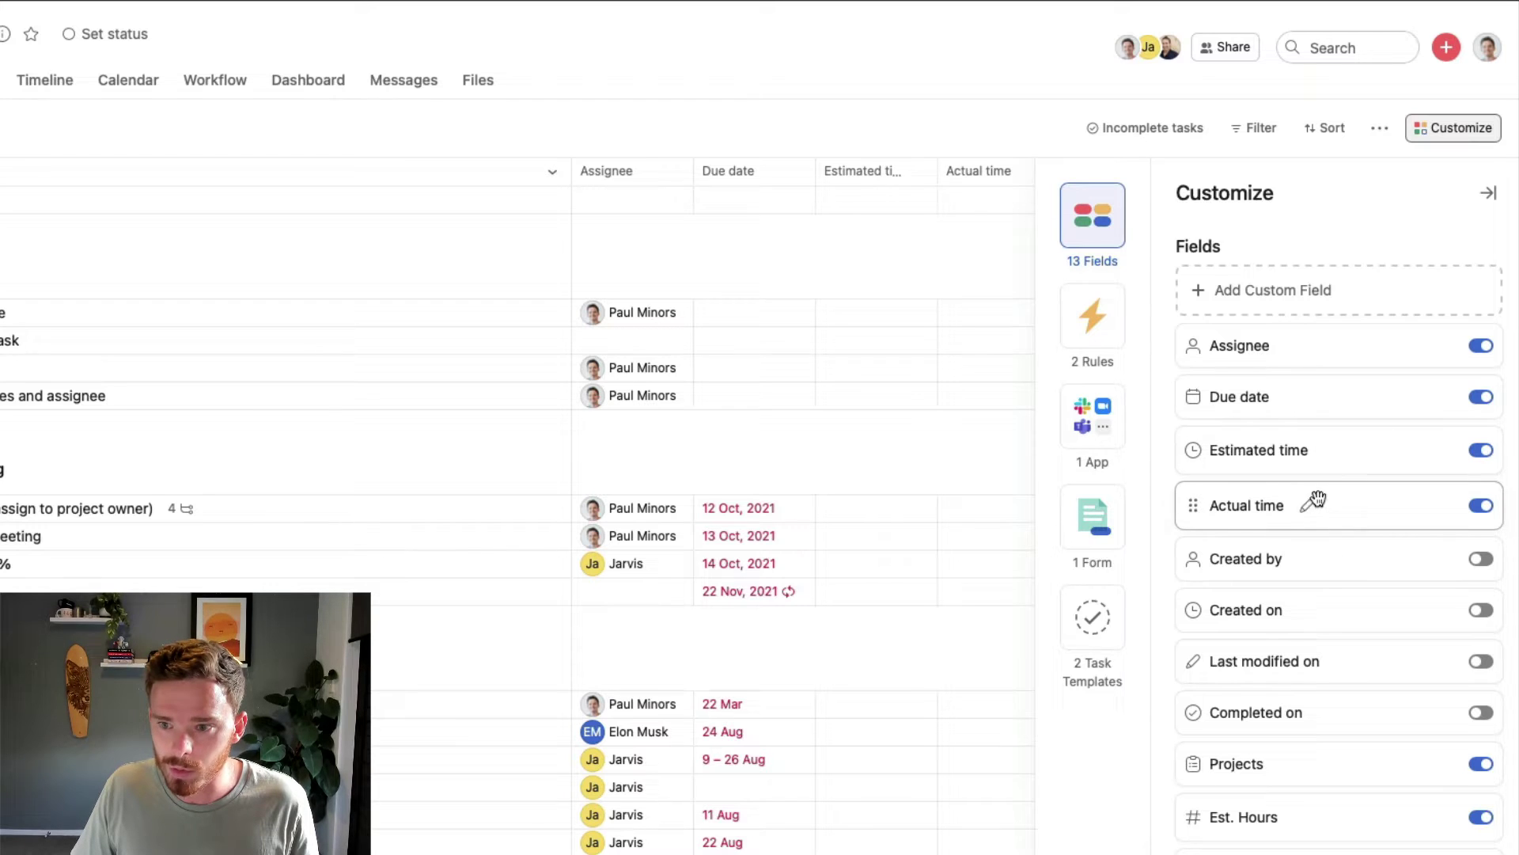
click(1448, 131)
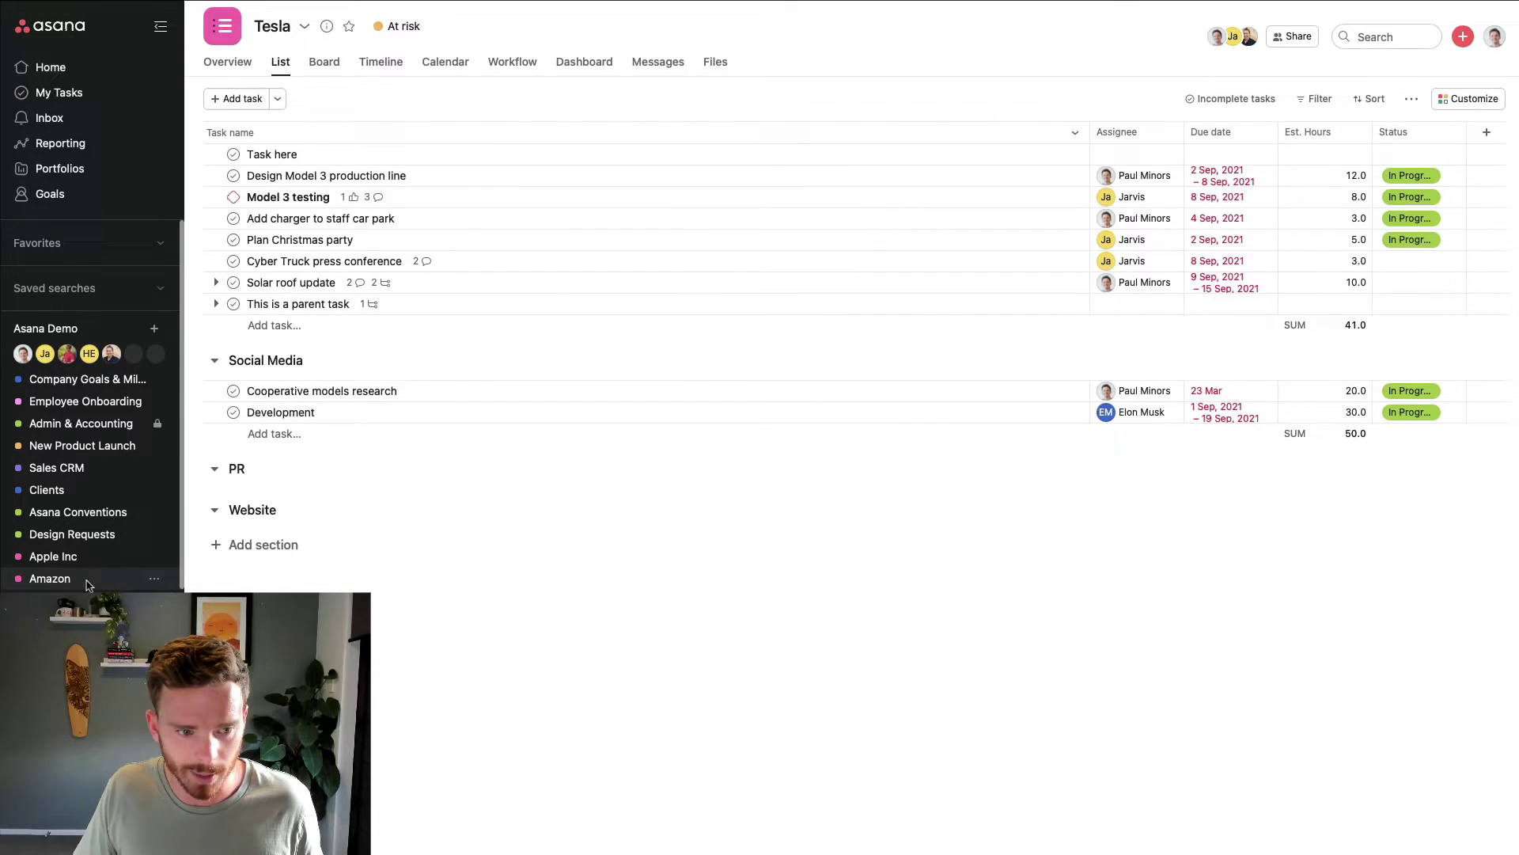
click(50, 578)
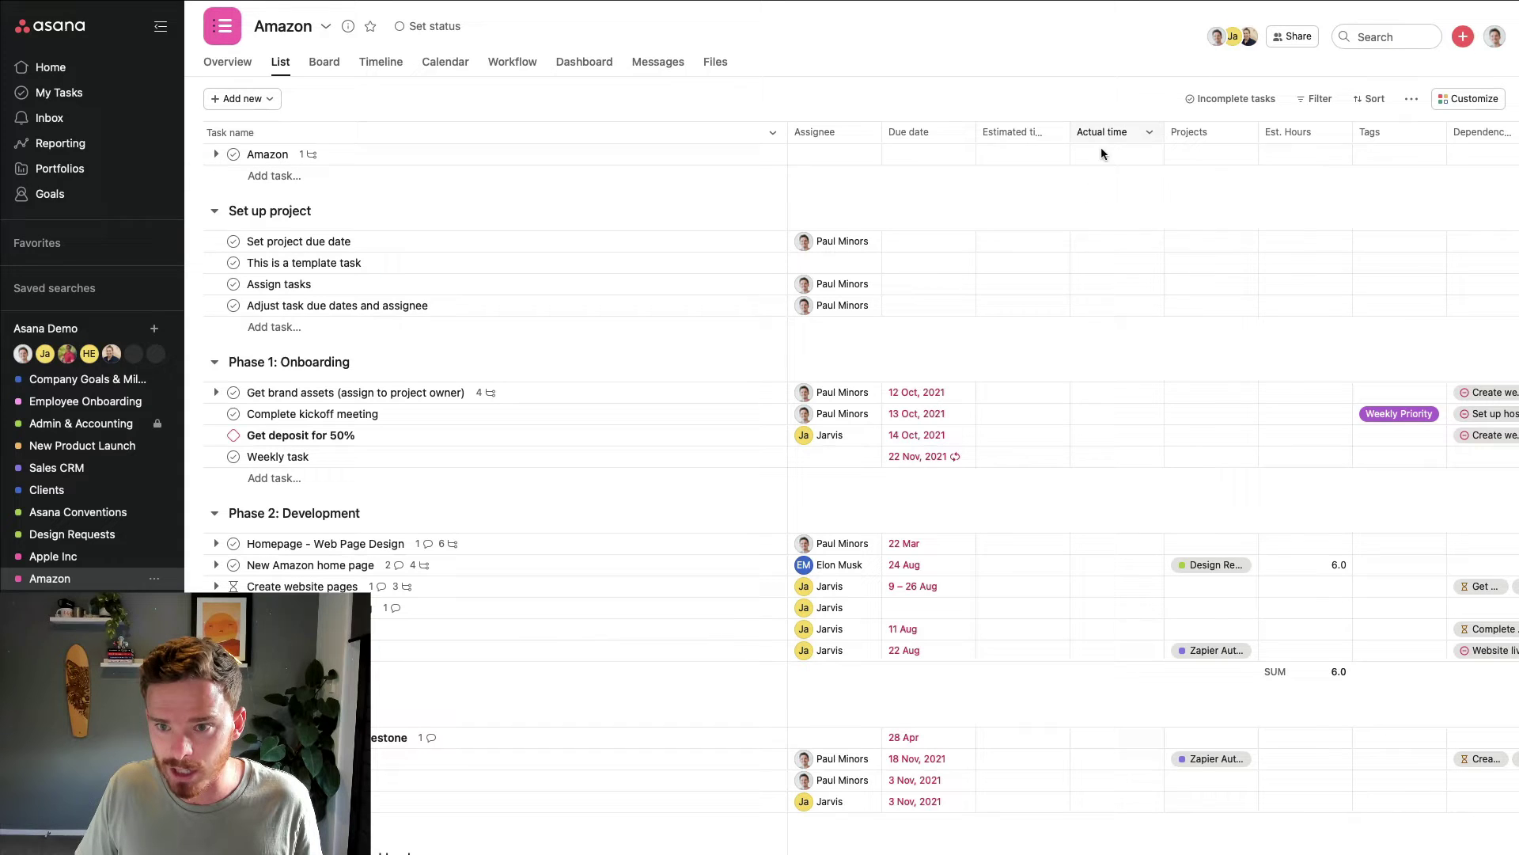
Step: Set the Get brand assets task's estimated time to 4h 30m, replacing an initial 1-hour value
click(641, 393)
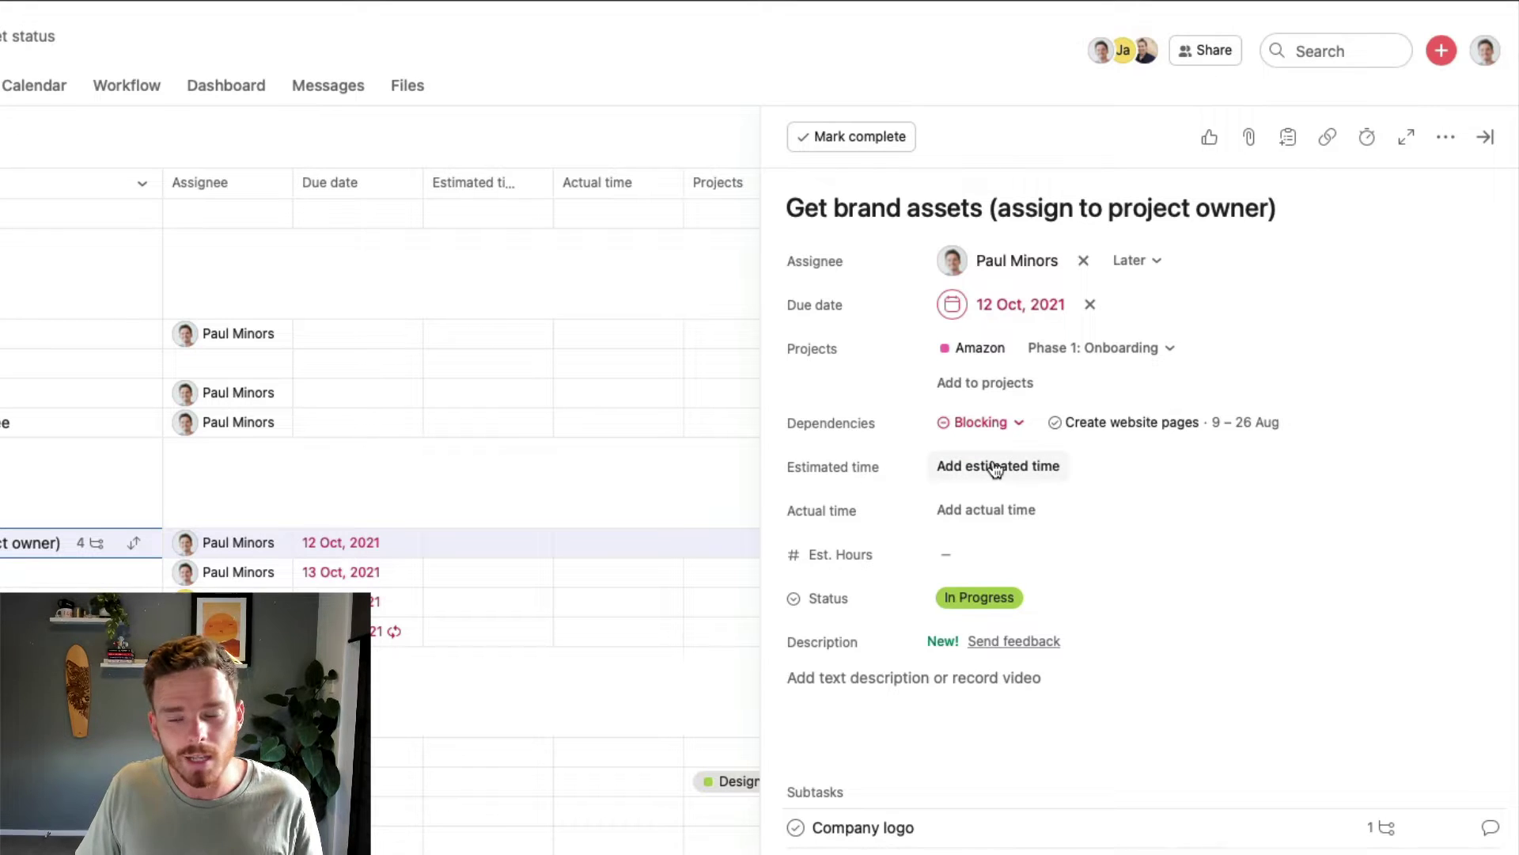
click(996, 468)
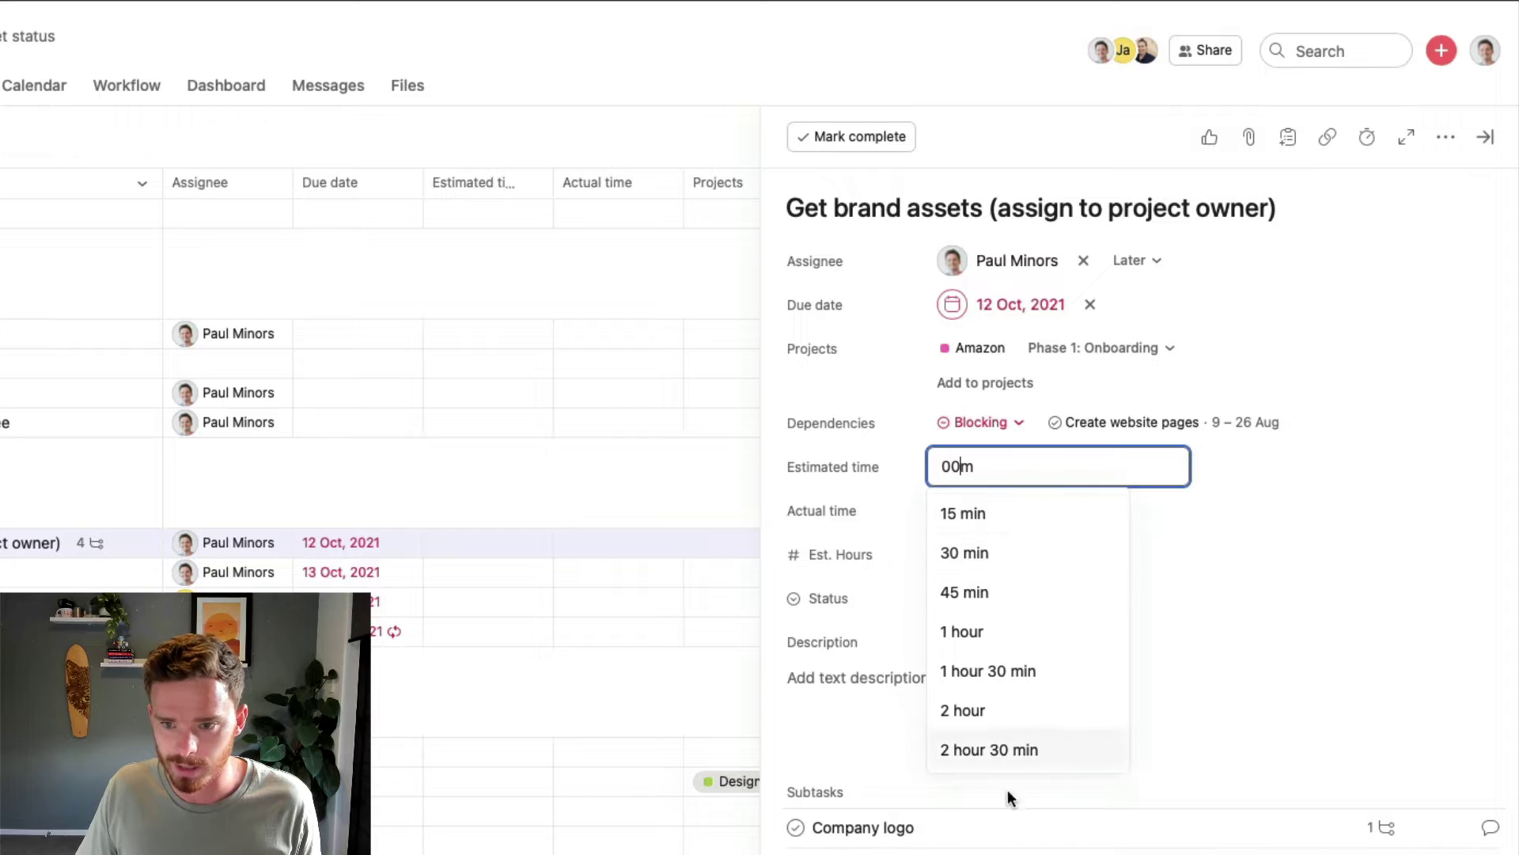
click(1007, 640)
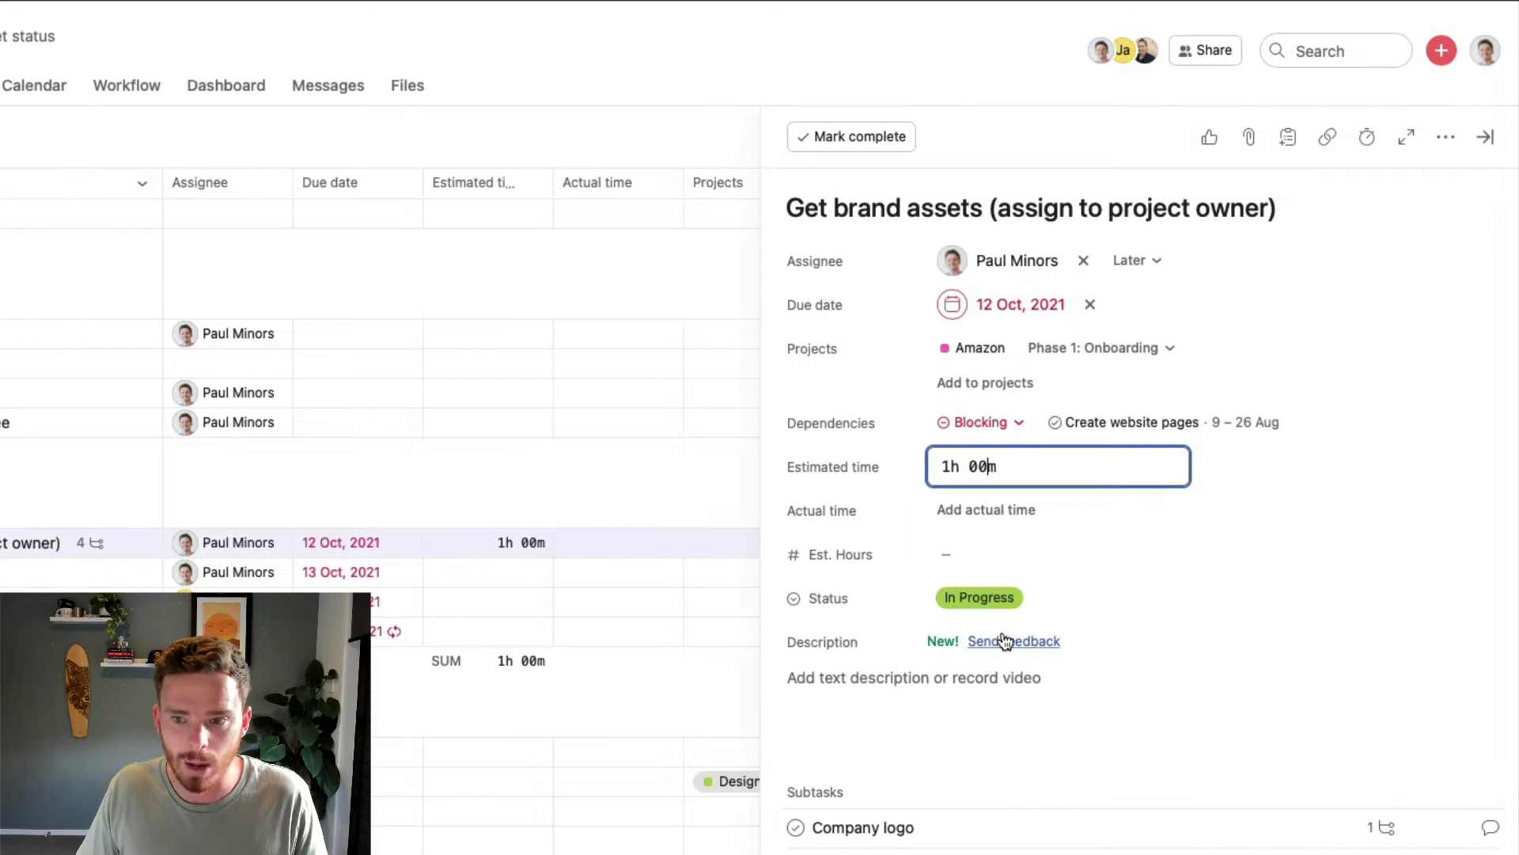
triple_click(1001, 473)
key(BackSpace)
click(1108, 497)
click(988, 474)
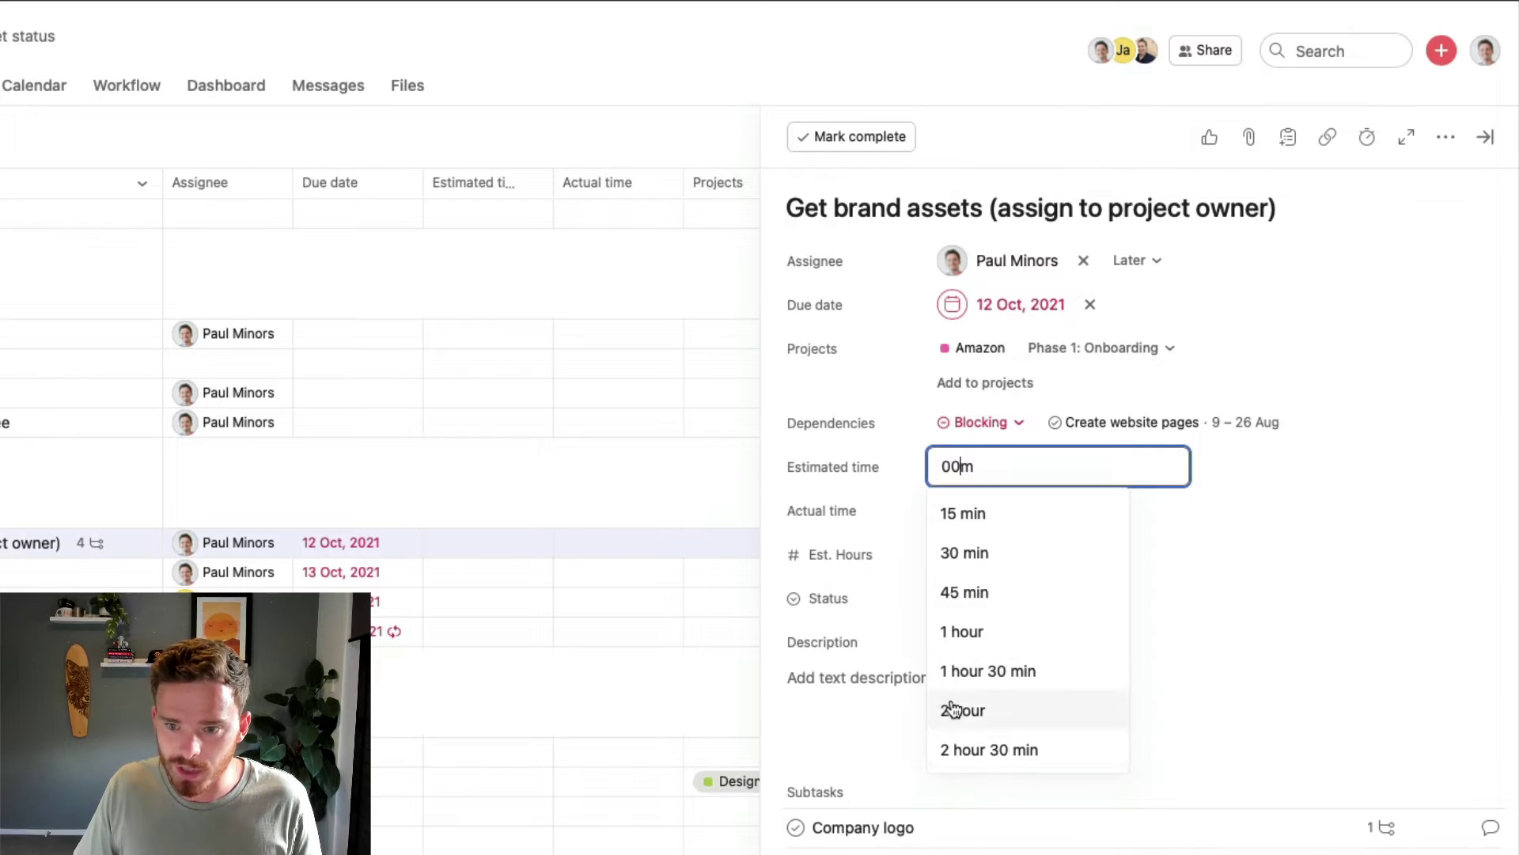
double_click(1020, 467)
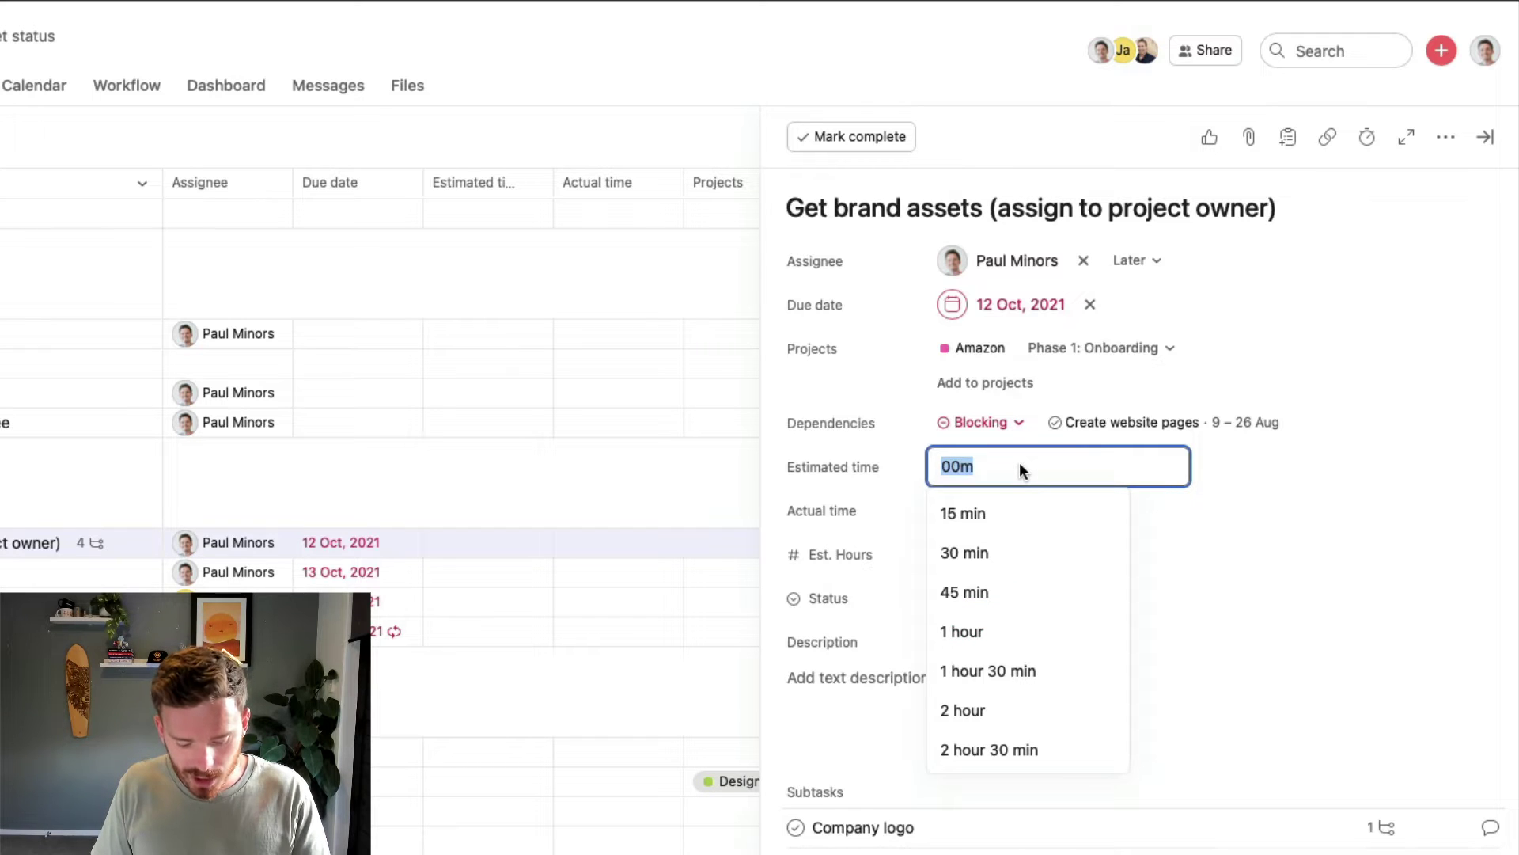
text(4h )
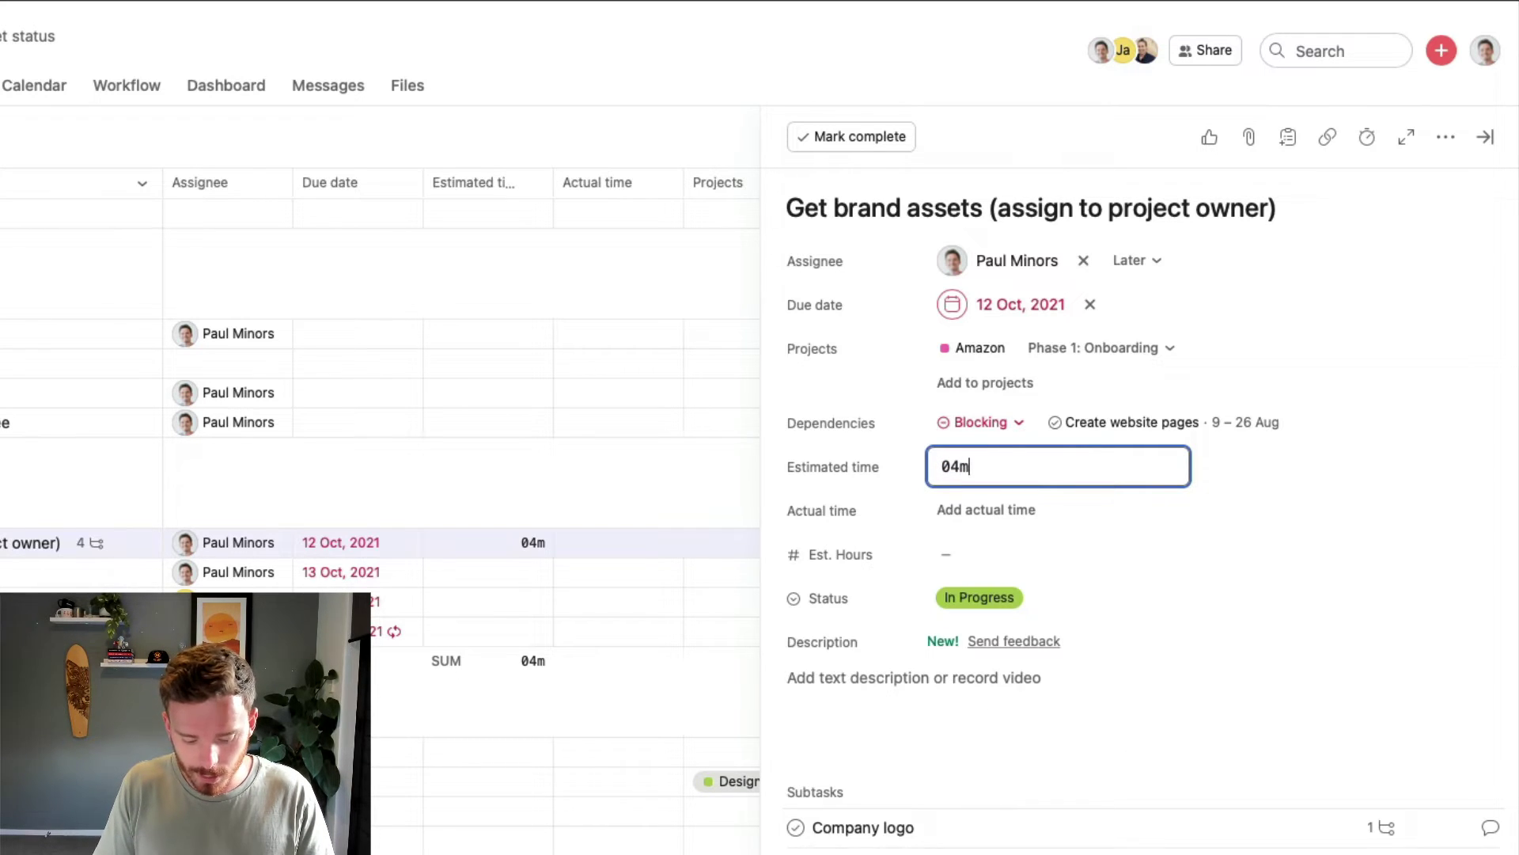
text(30)
key(Return)
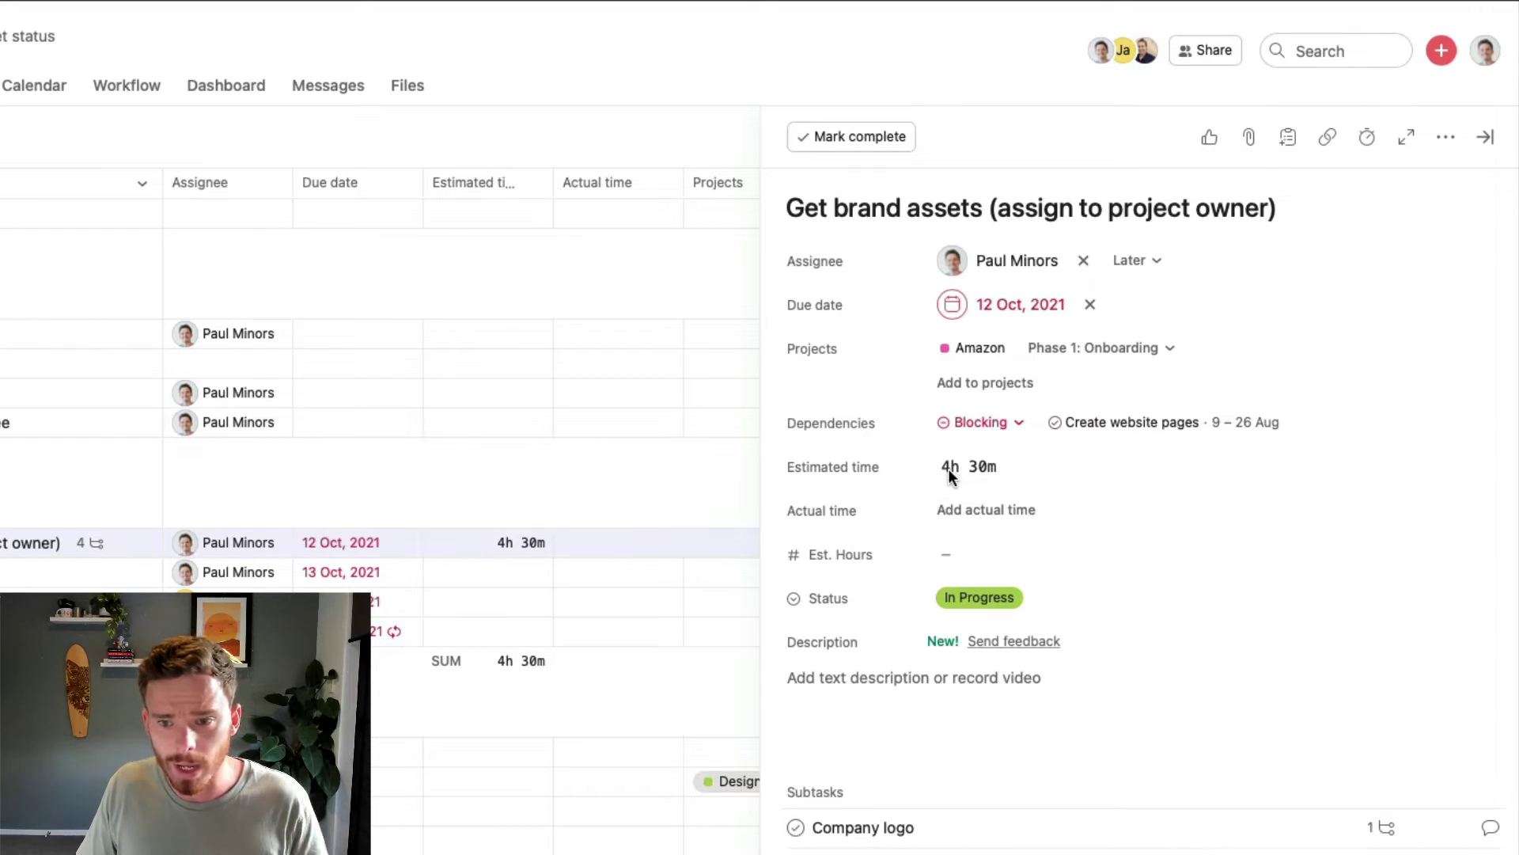
scroll(957, 473, down, 3)
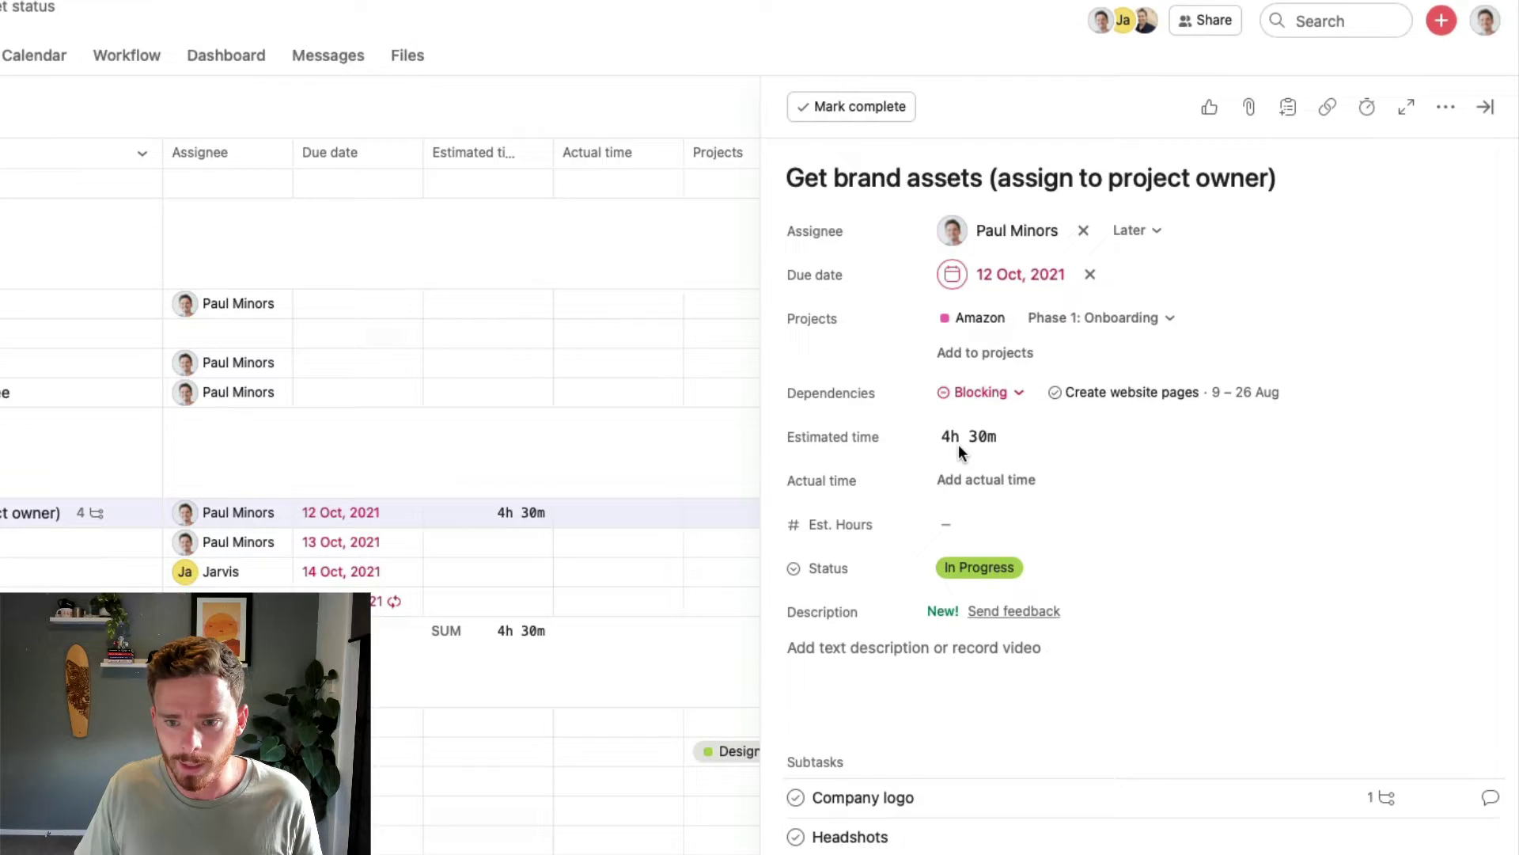
Step: Log a 30-minute actual time entry on Get brand assets, dated 27/11/22
click(988, 362)
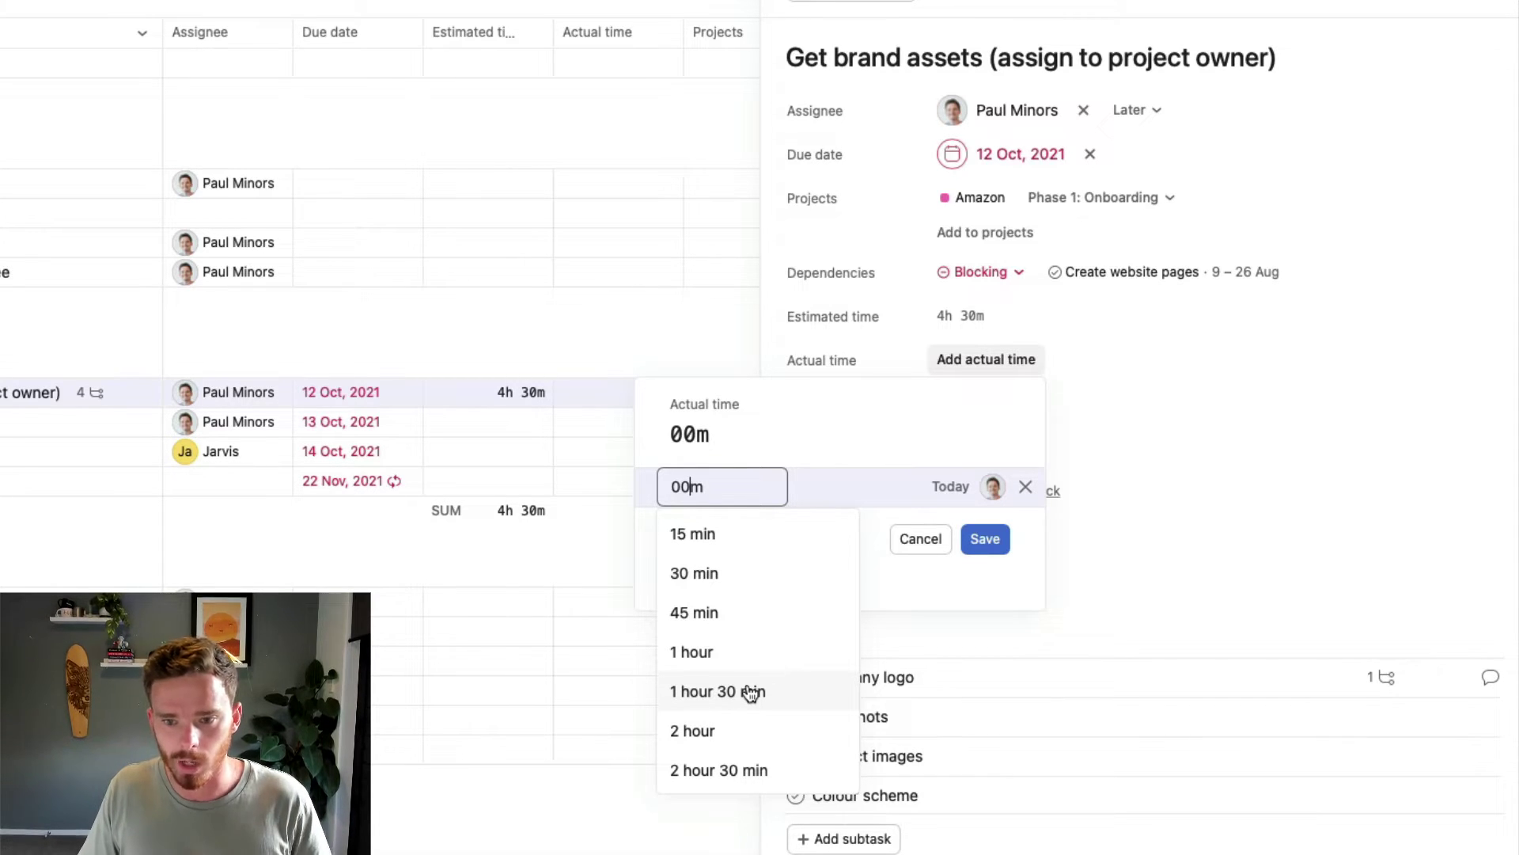
click(739, 570)
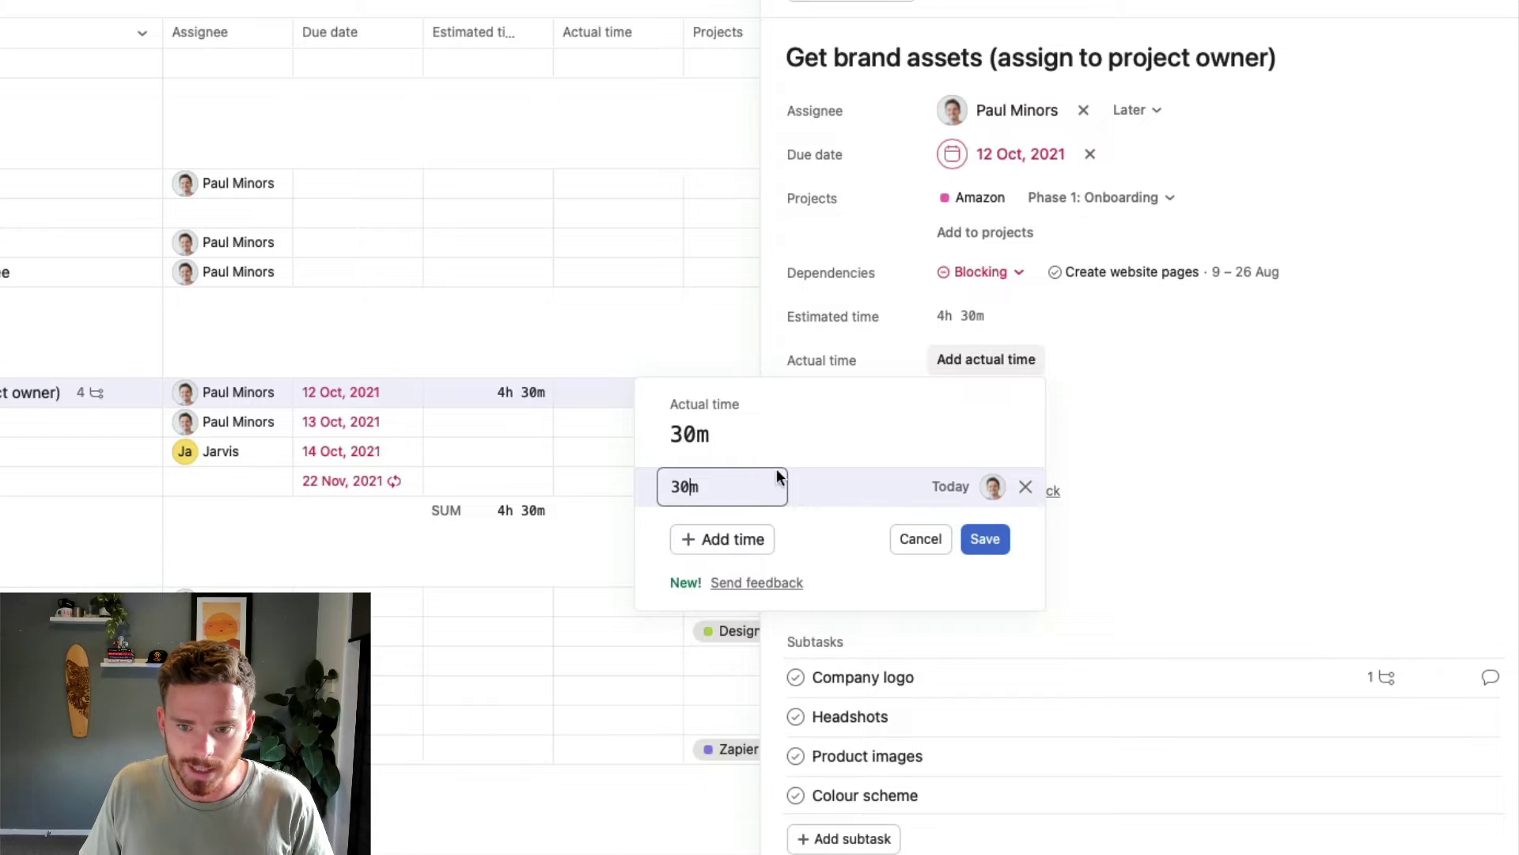
click(950, 487)
text(27/11/22)
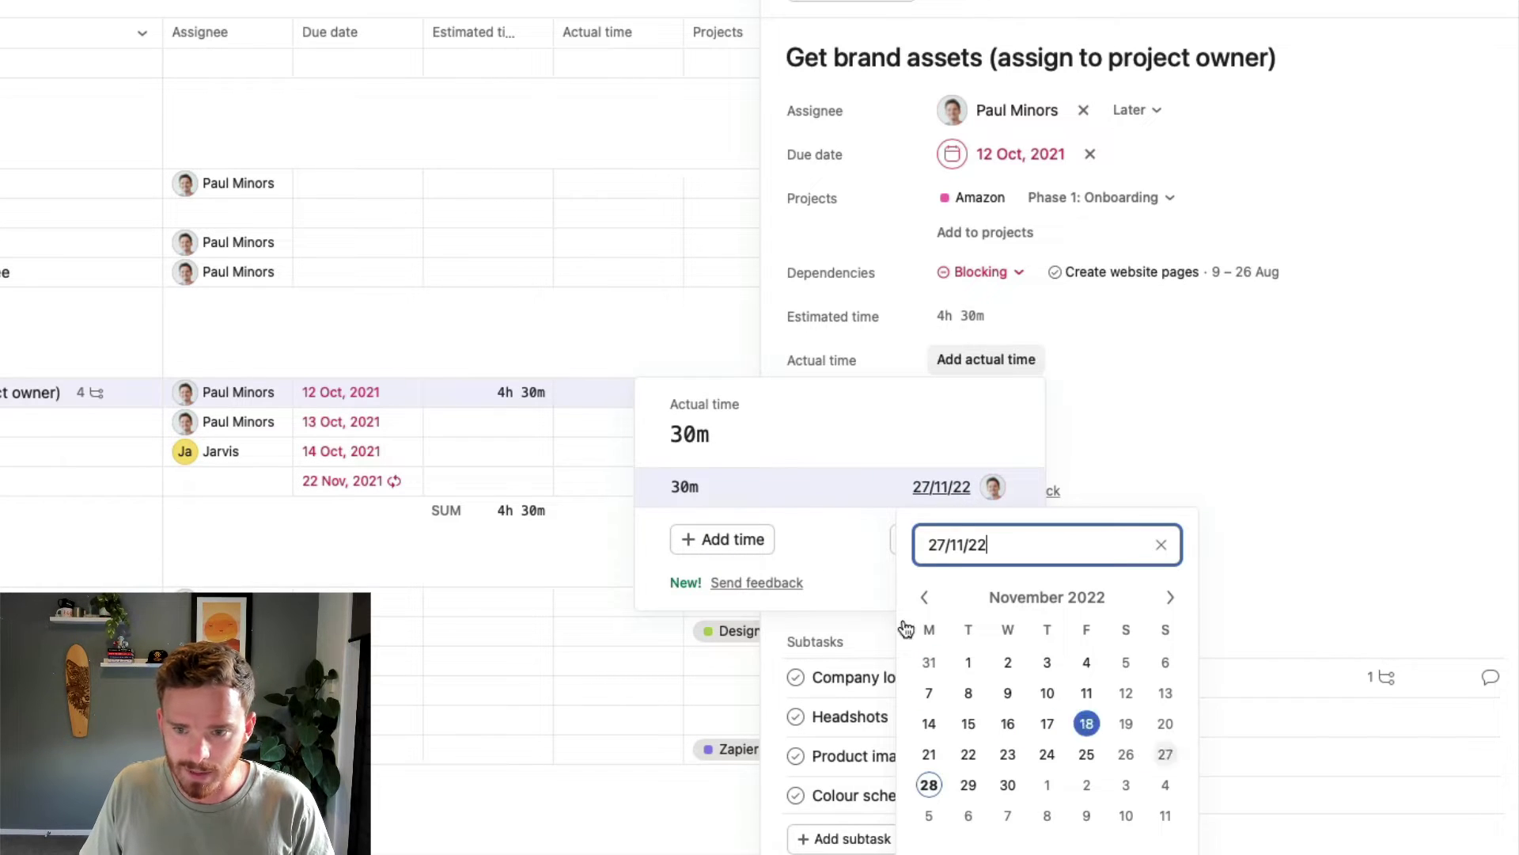
key(Return)
Step: Add 1-hour and 15-minute entries and save the 1h 45m actual time total
click(750, 543)
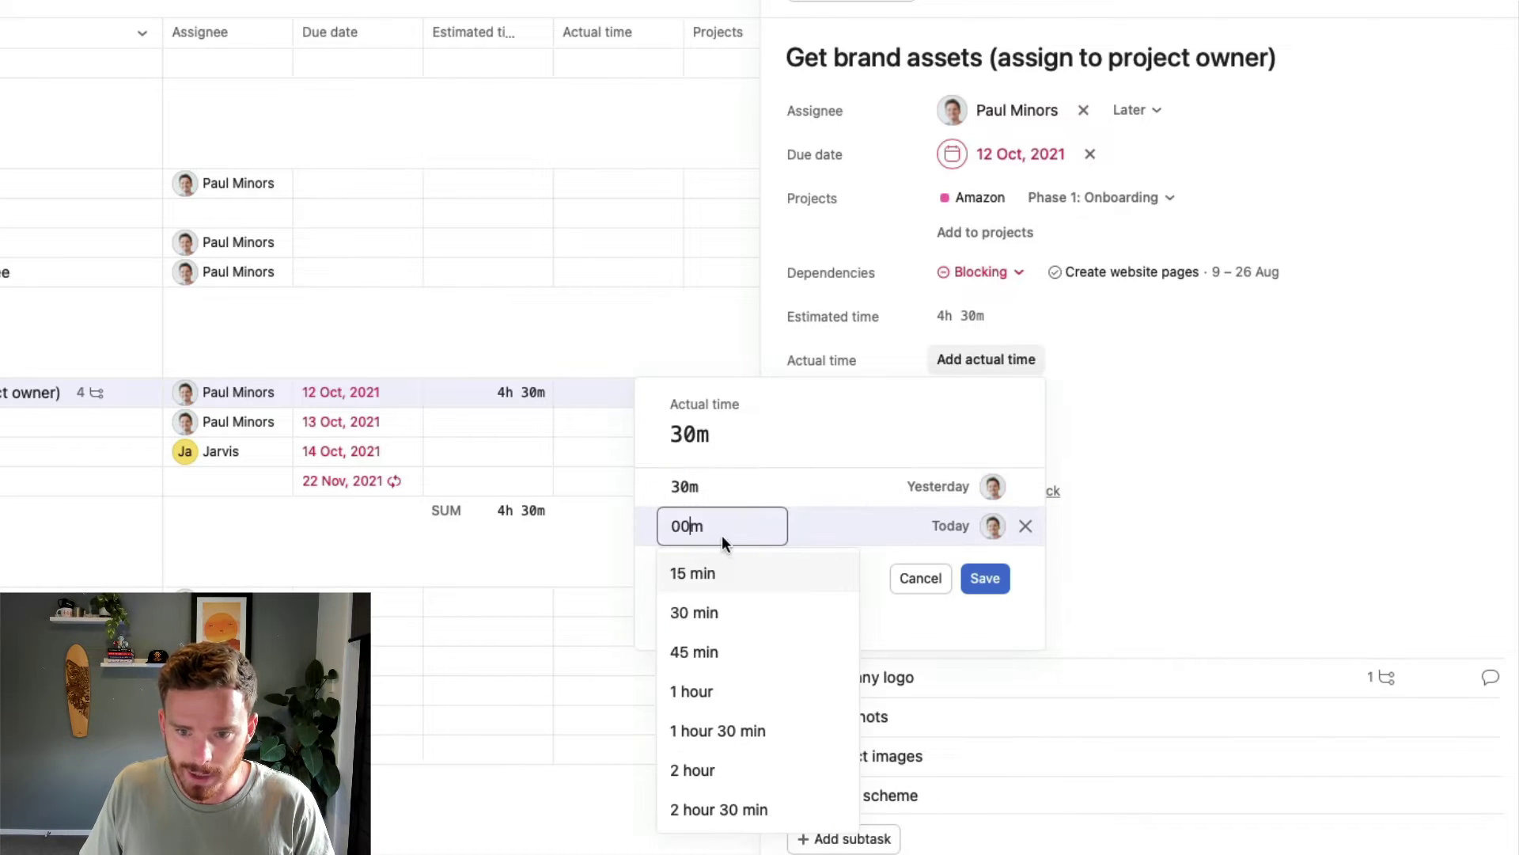
click(698, 690)
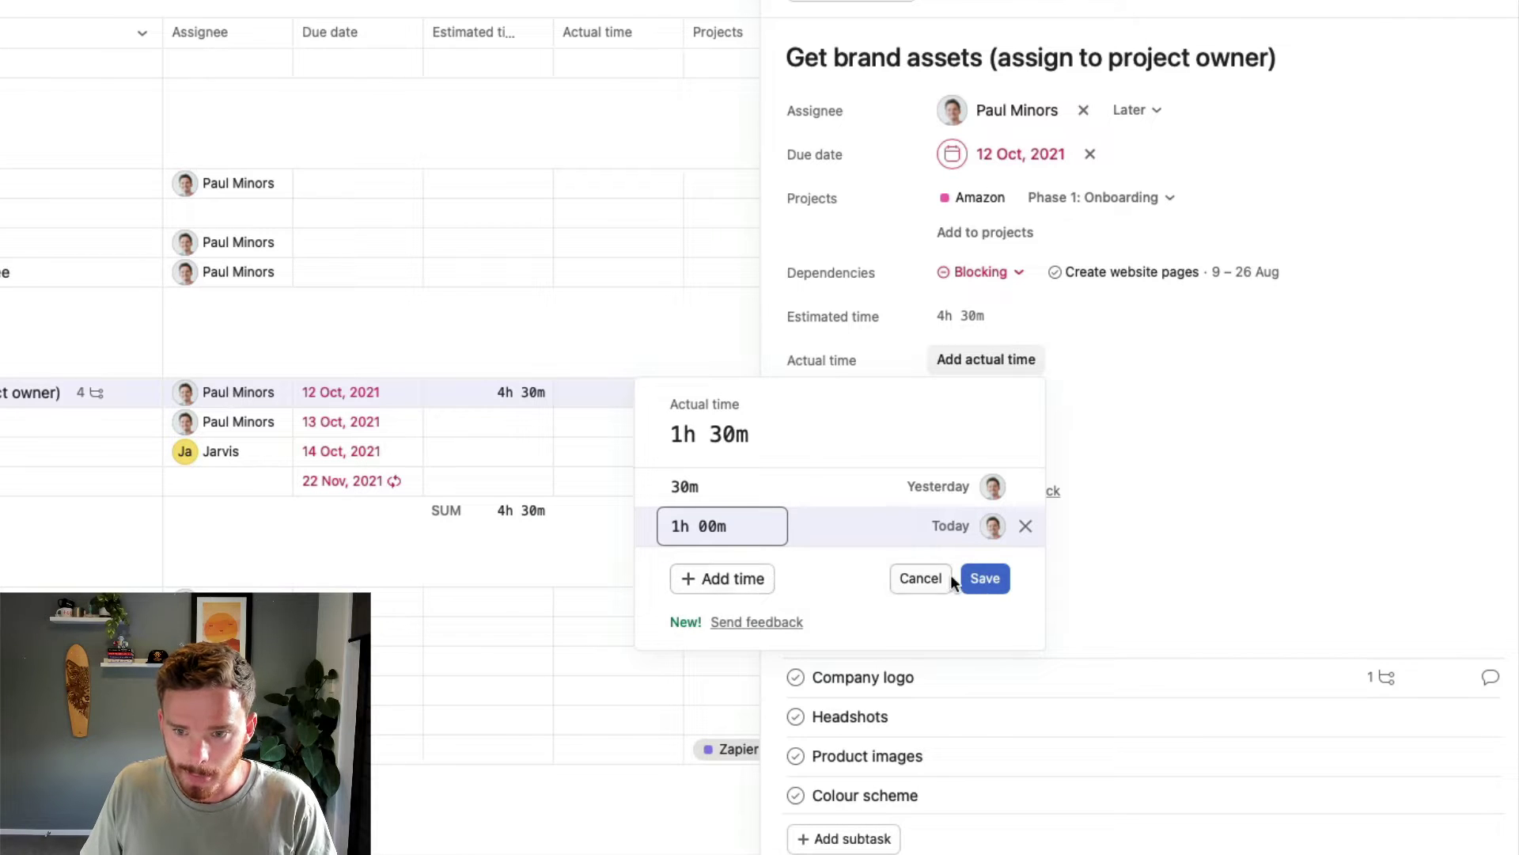
click(736, 579)
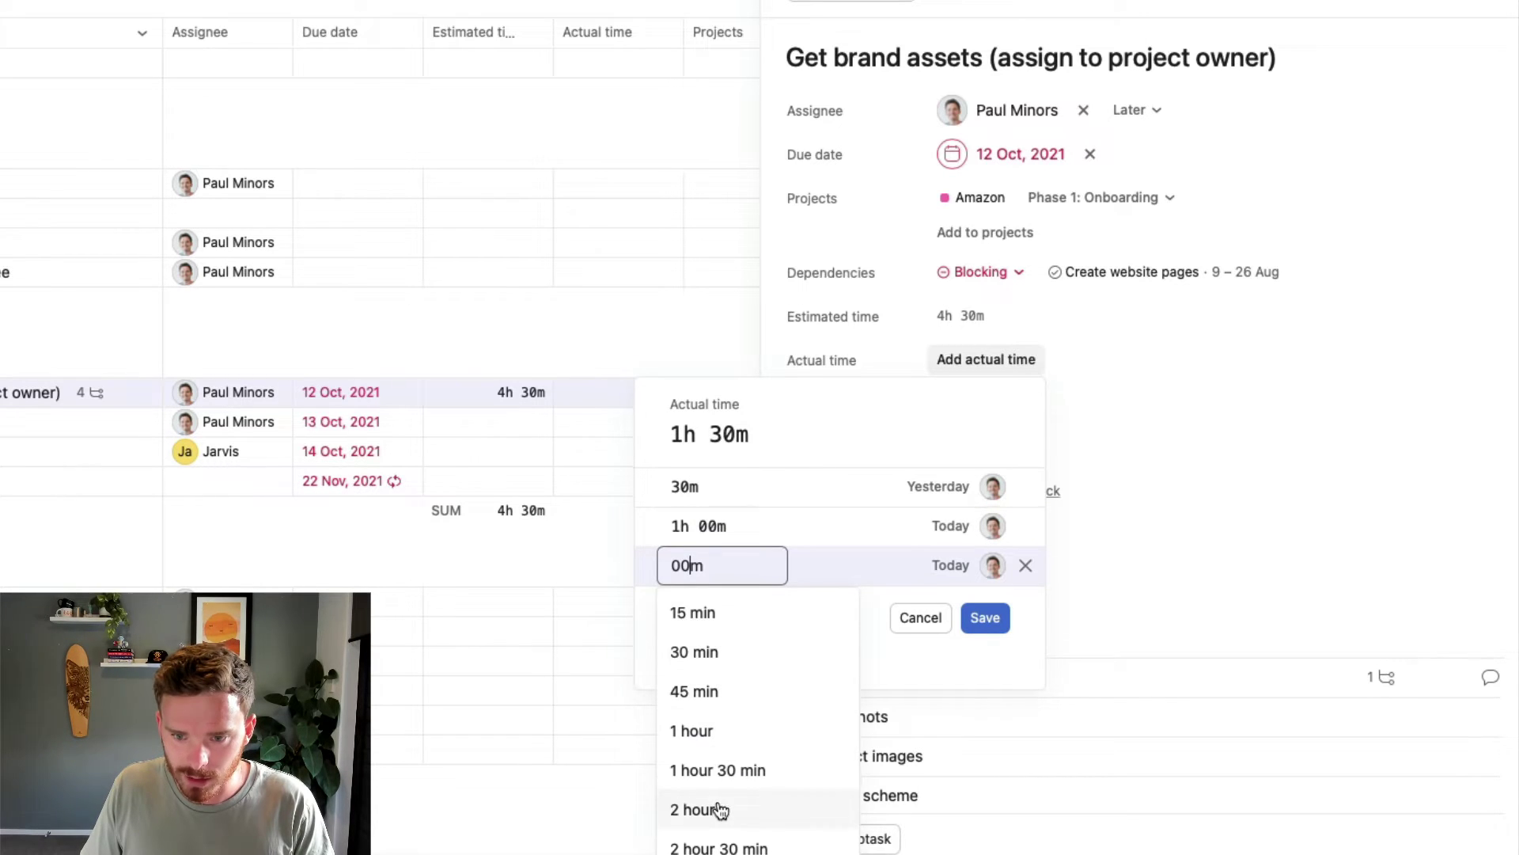
click(704, 613)
click(948, 566)
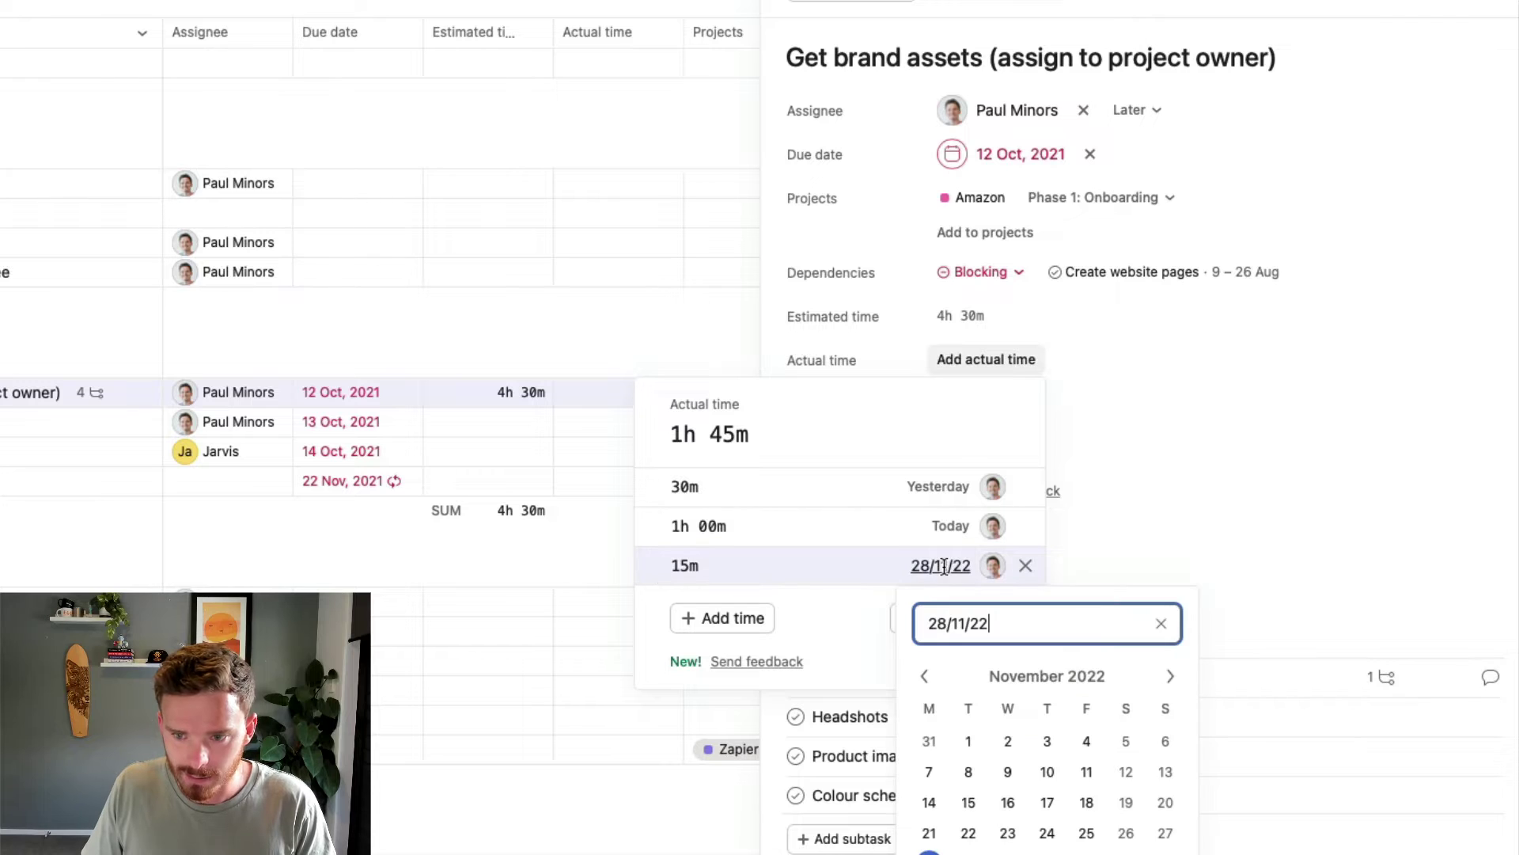
click(847, 563)
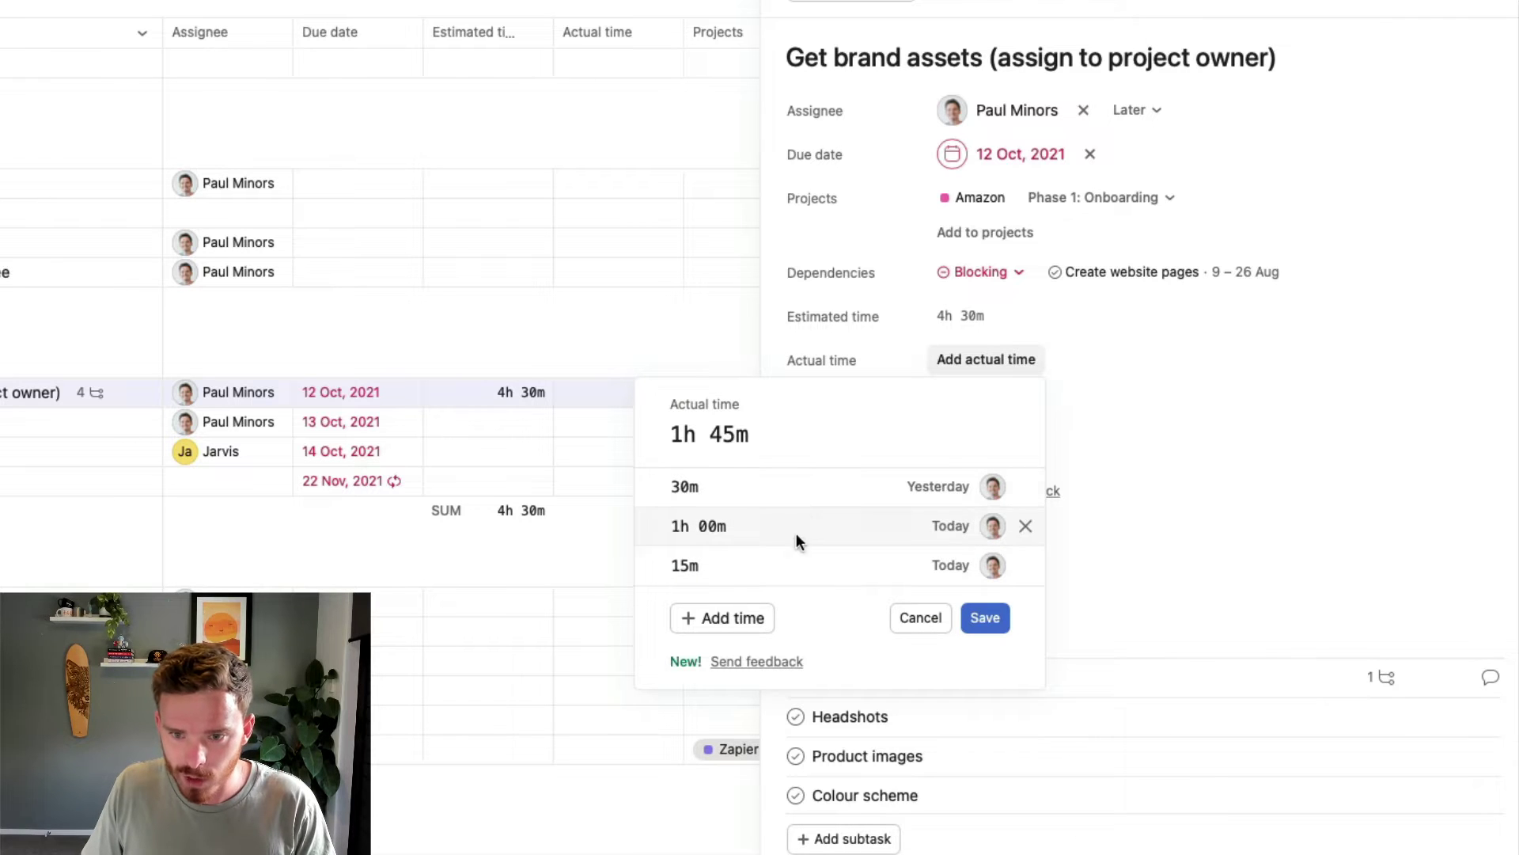
click(986, 619)
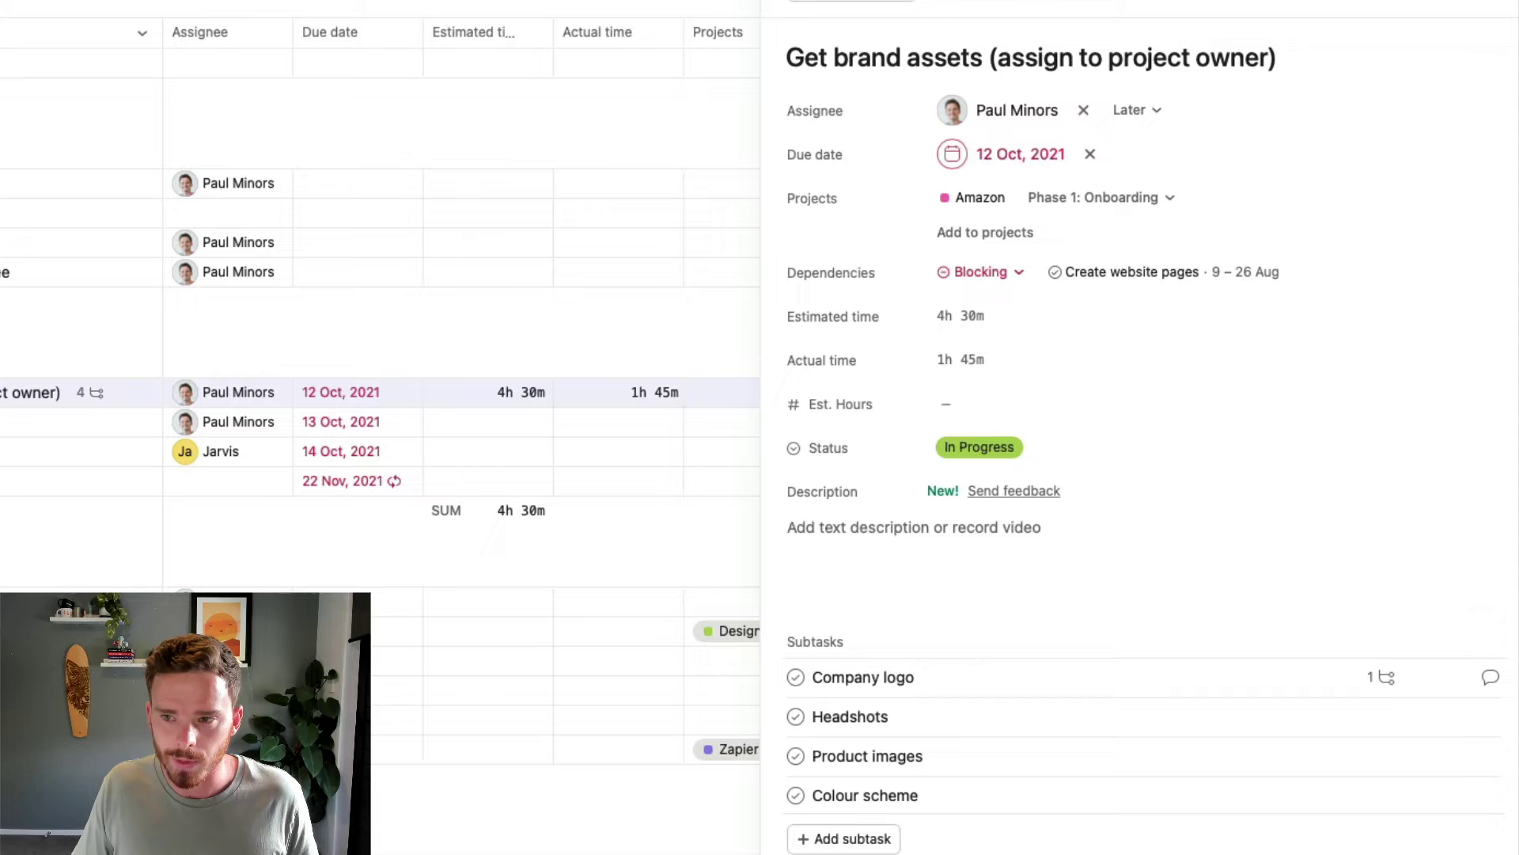
click(1371, 2)
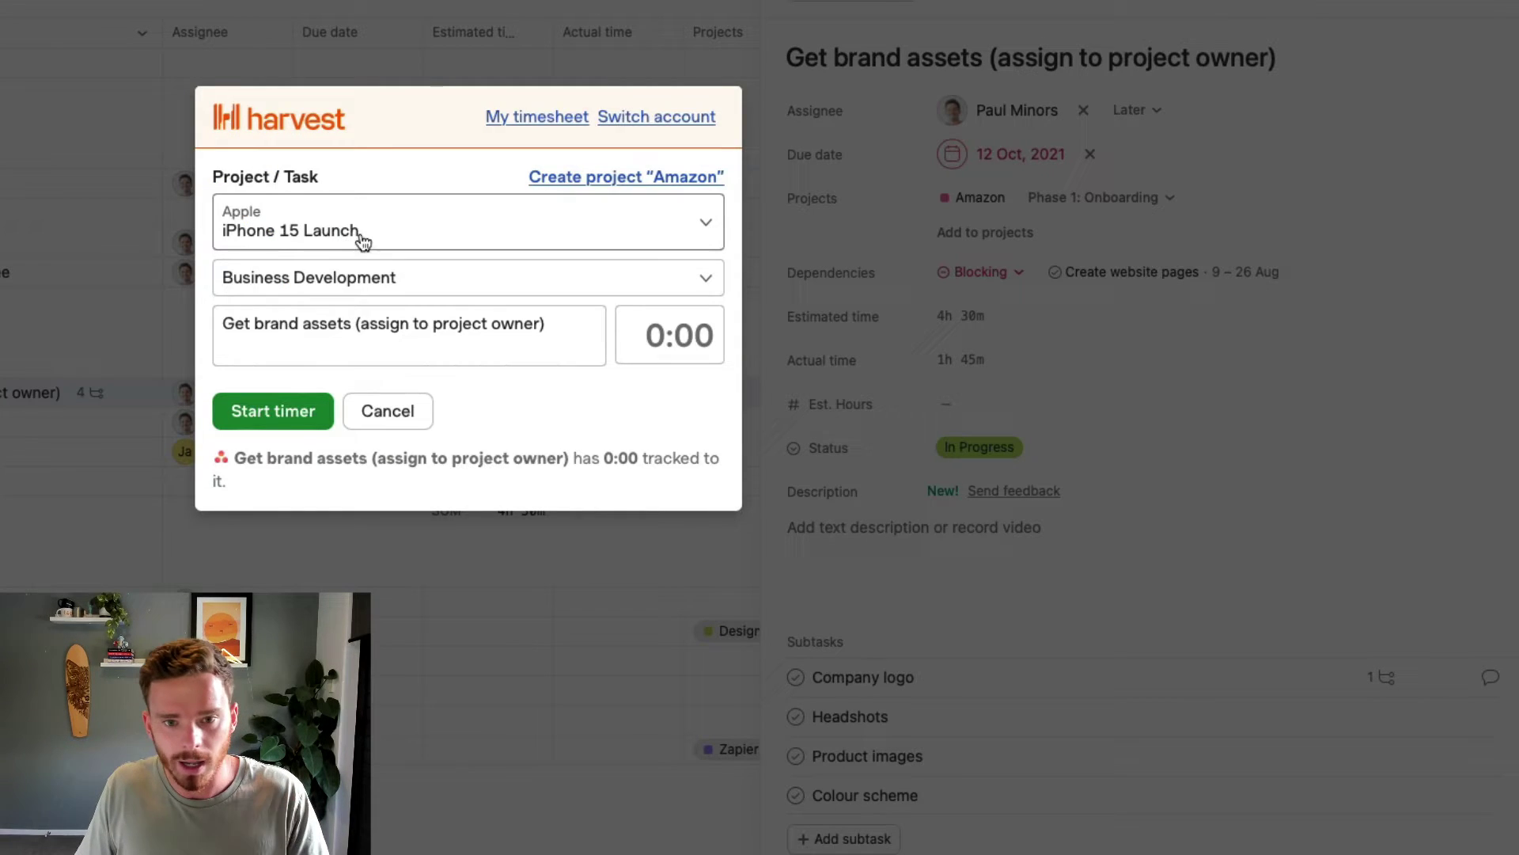
click(347, 235)
key(Down)
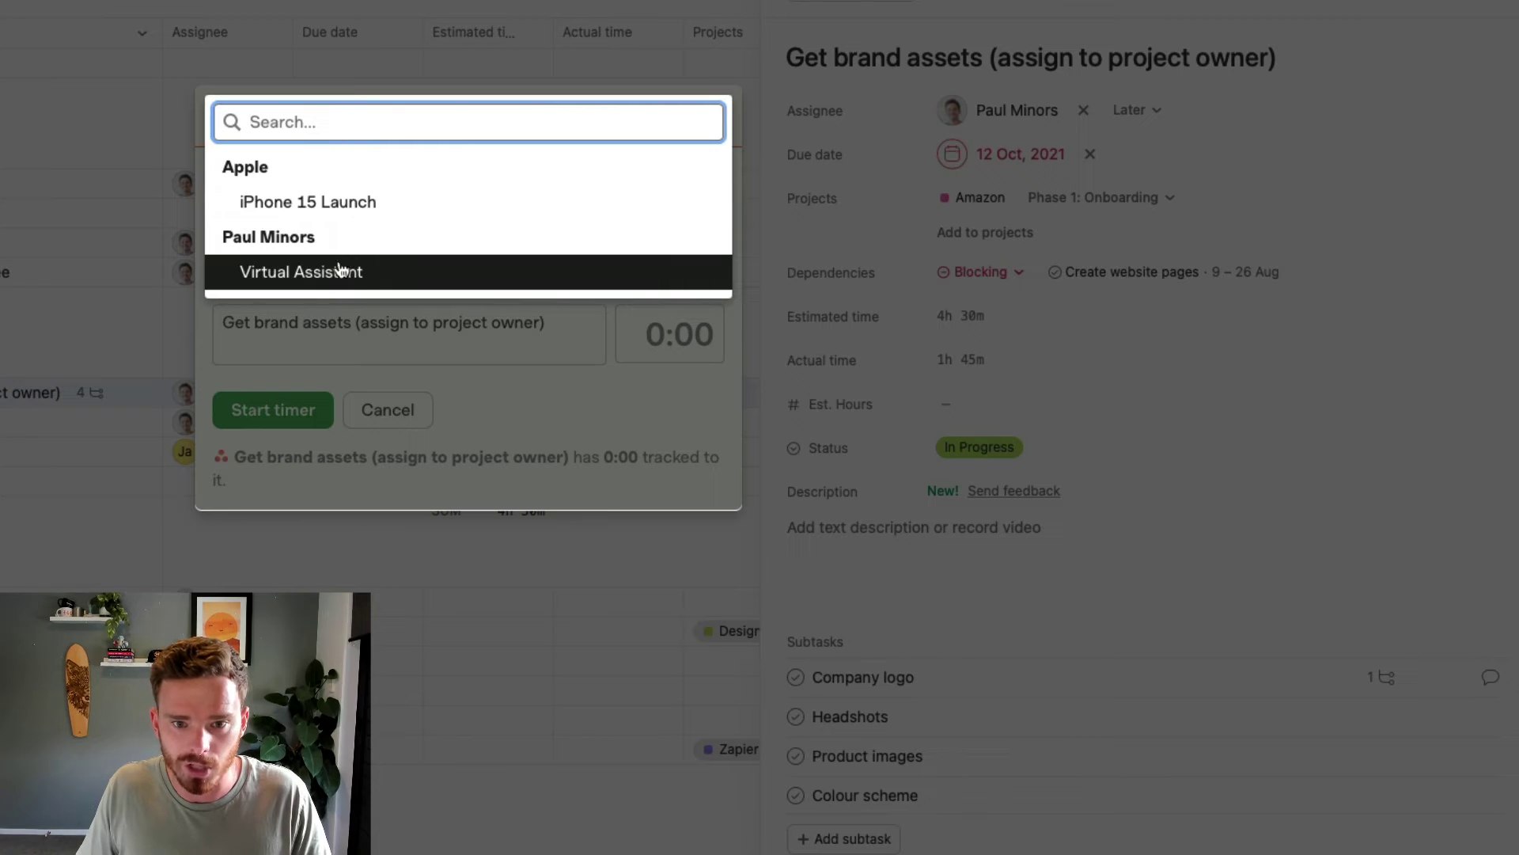
click(352, 207)
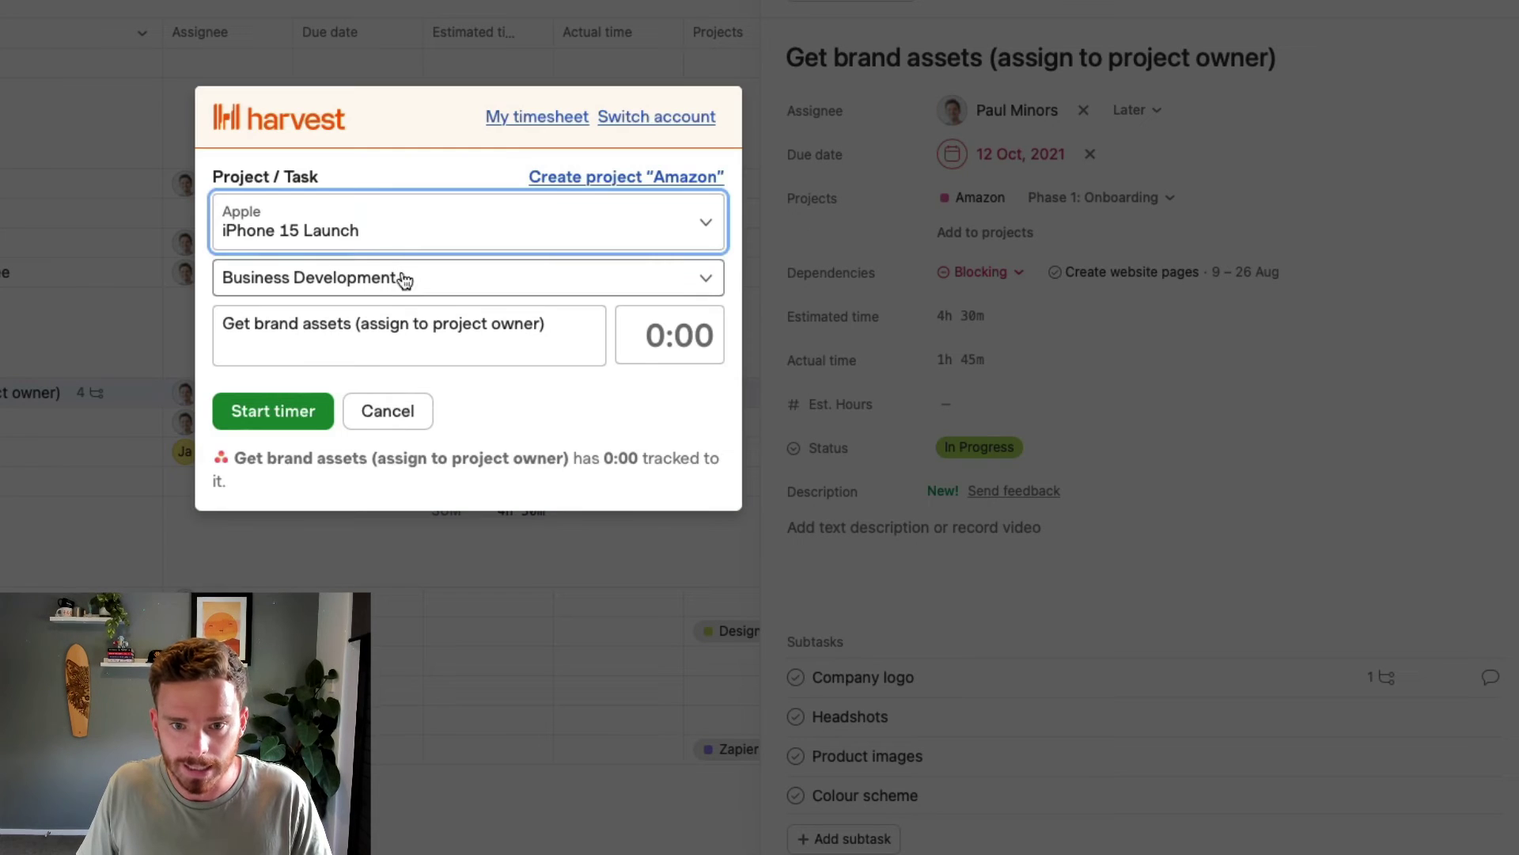
click(277, 411)
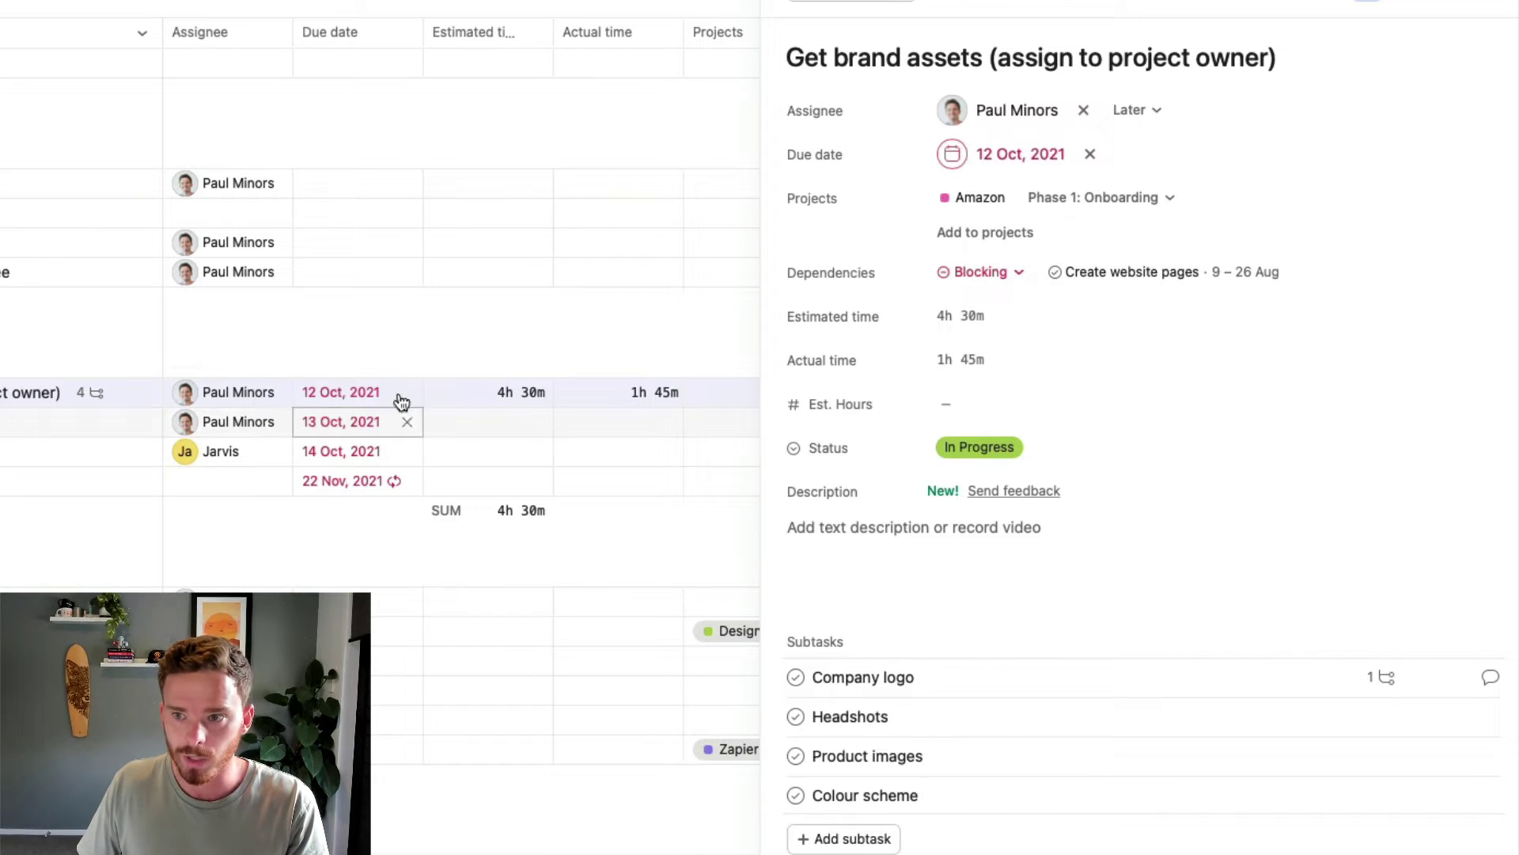
click(1386, 2)
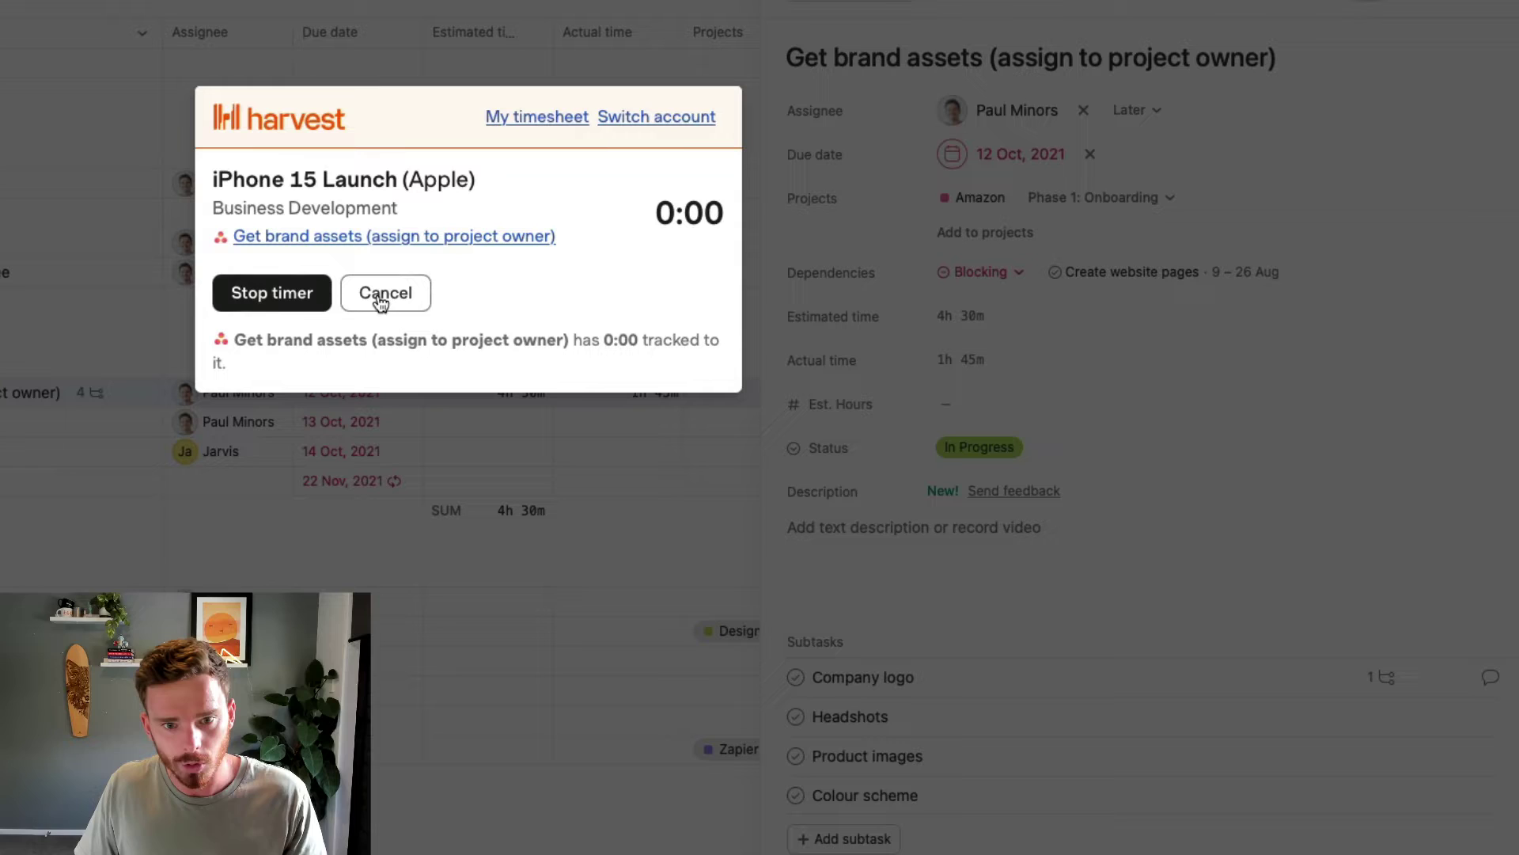
click(316, 294)
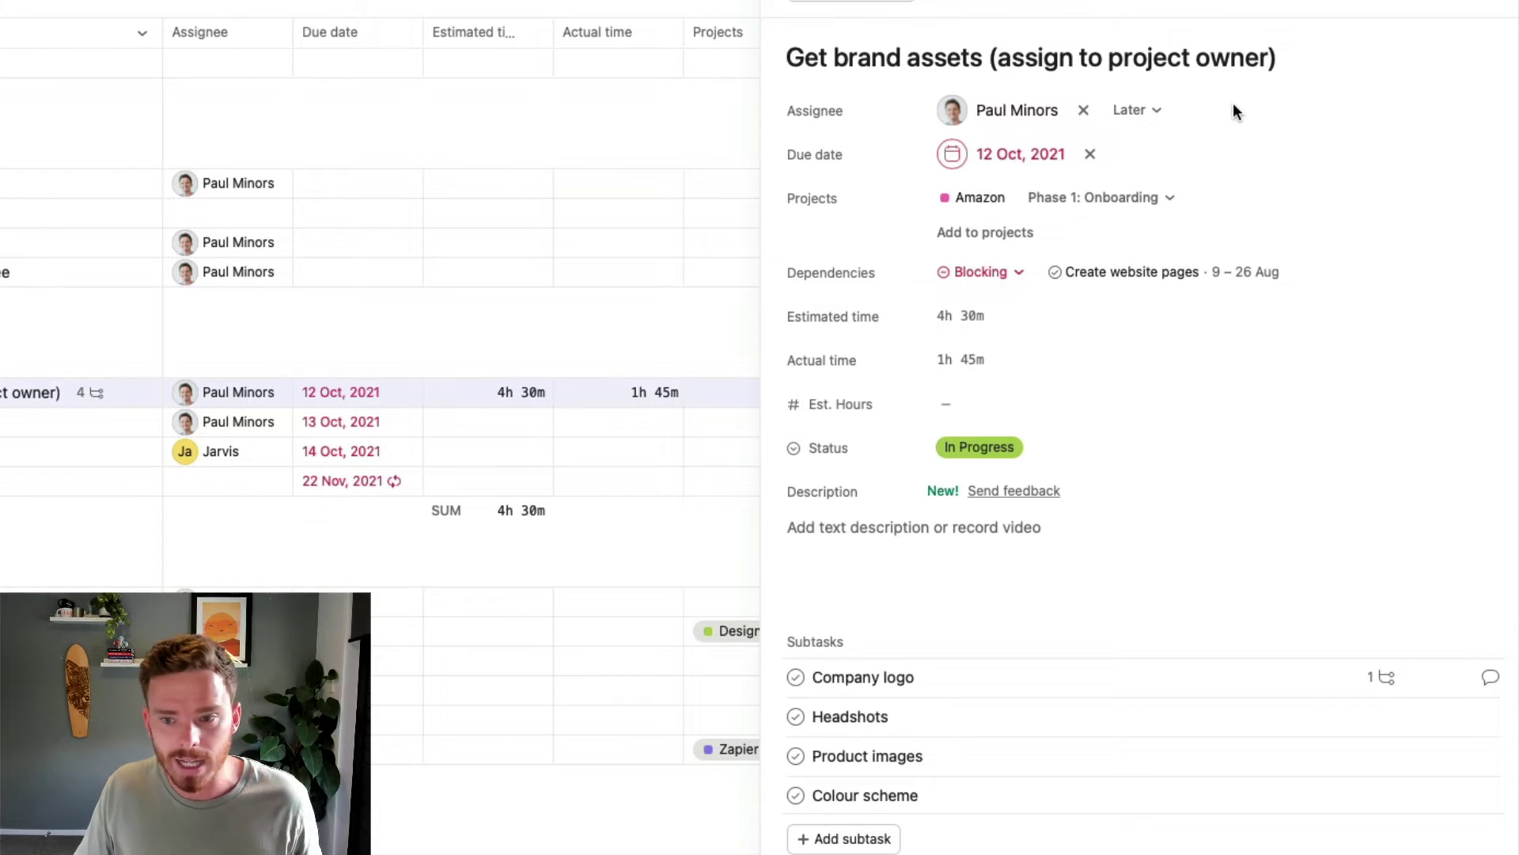
click(979, 363)
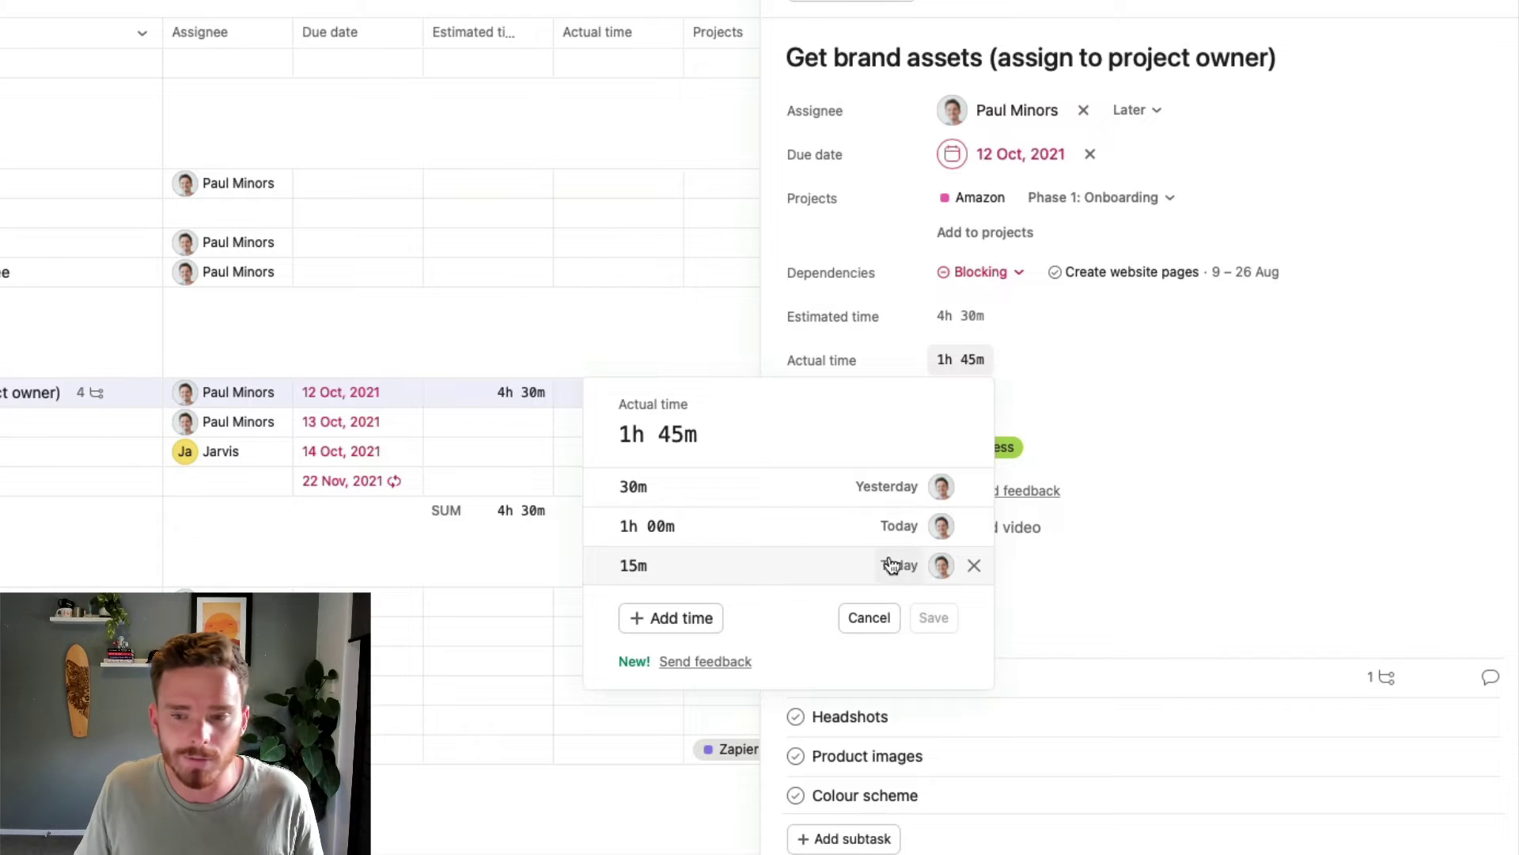
click(869, 618)
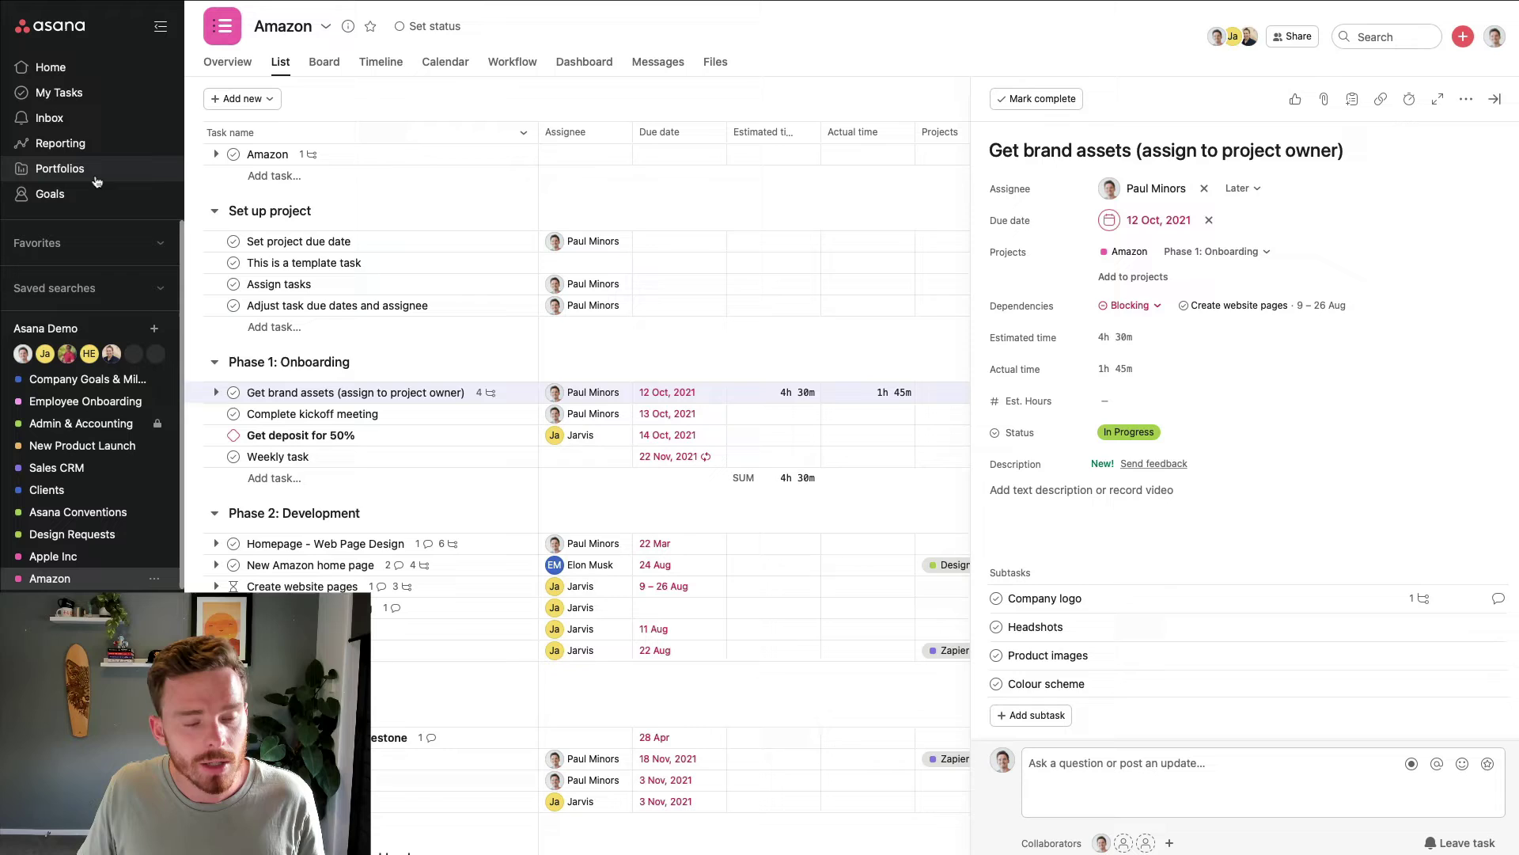
Step: Open the Clients portfolio's Workload tab and scroll the timeline back to July–August
click(60, 169)
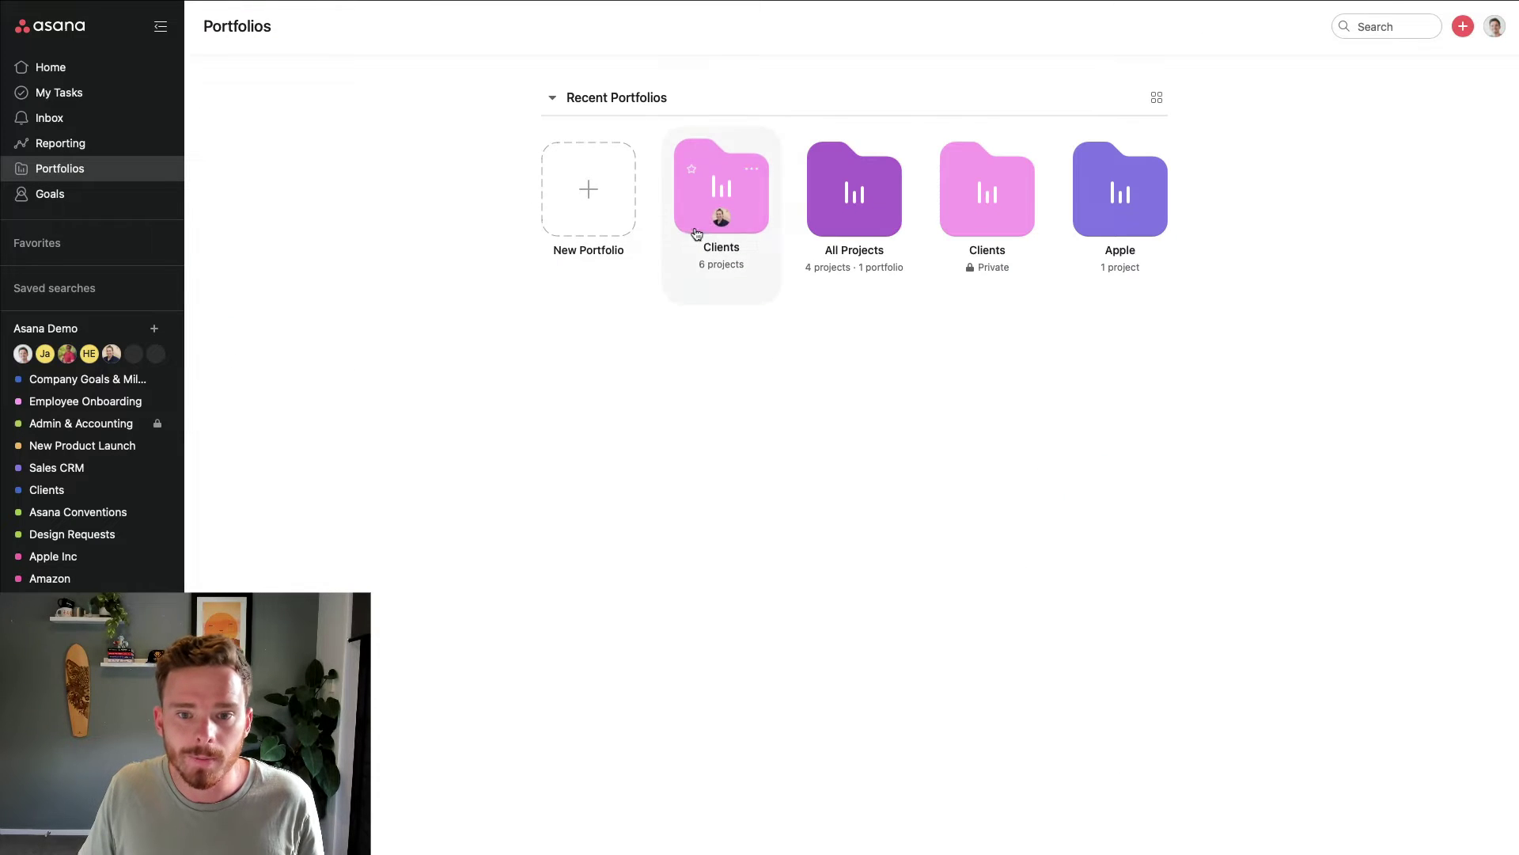
click(695, 222)
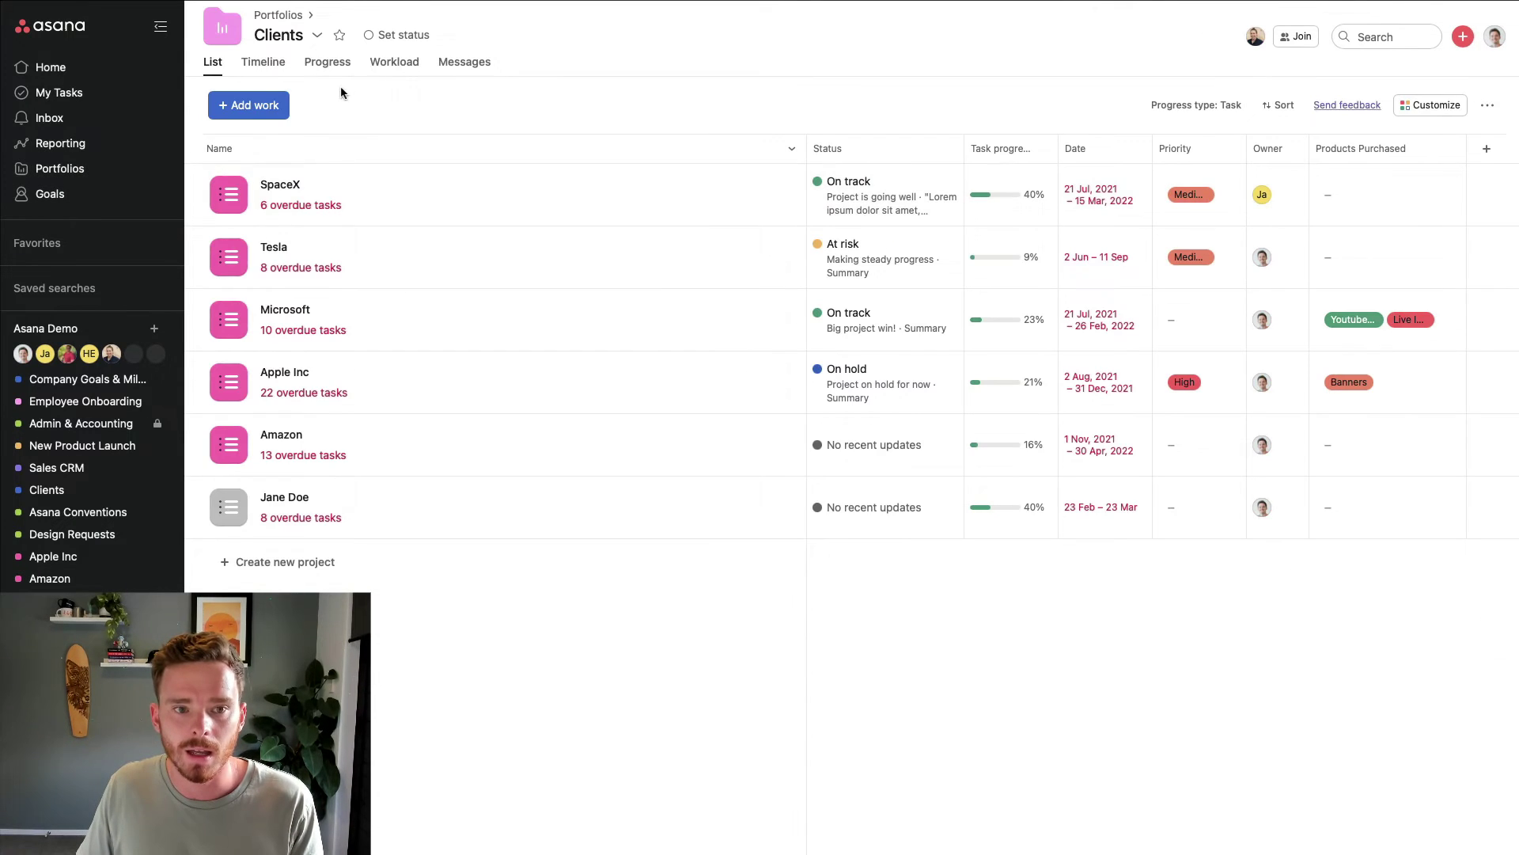
click(399, 78)
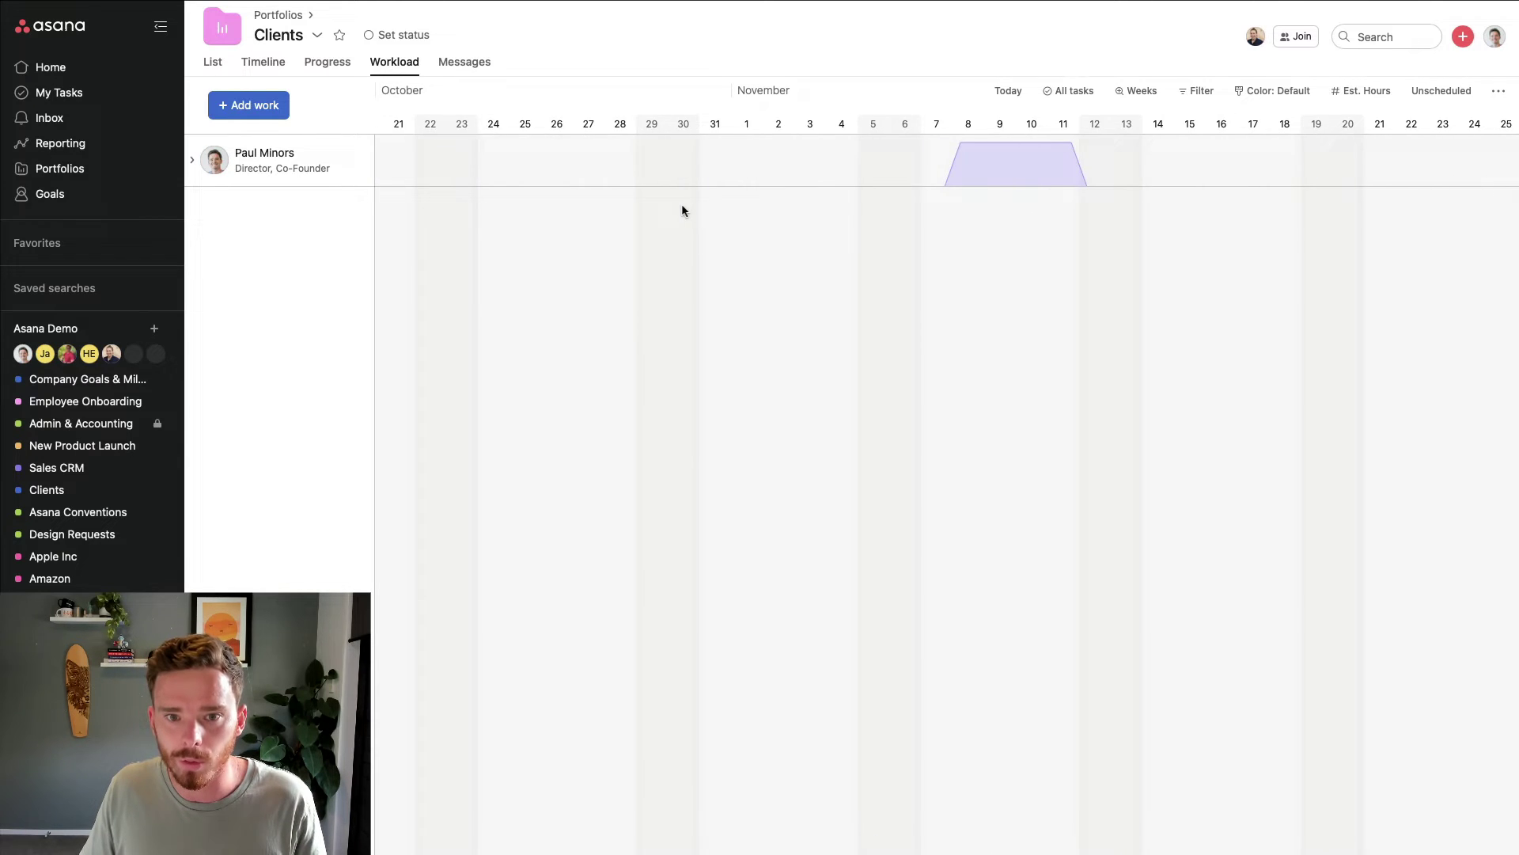
scroll(682, 210, left, 20)
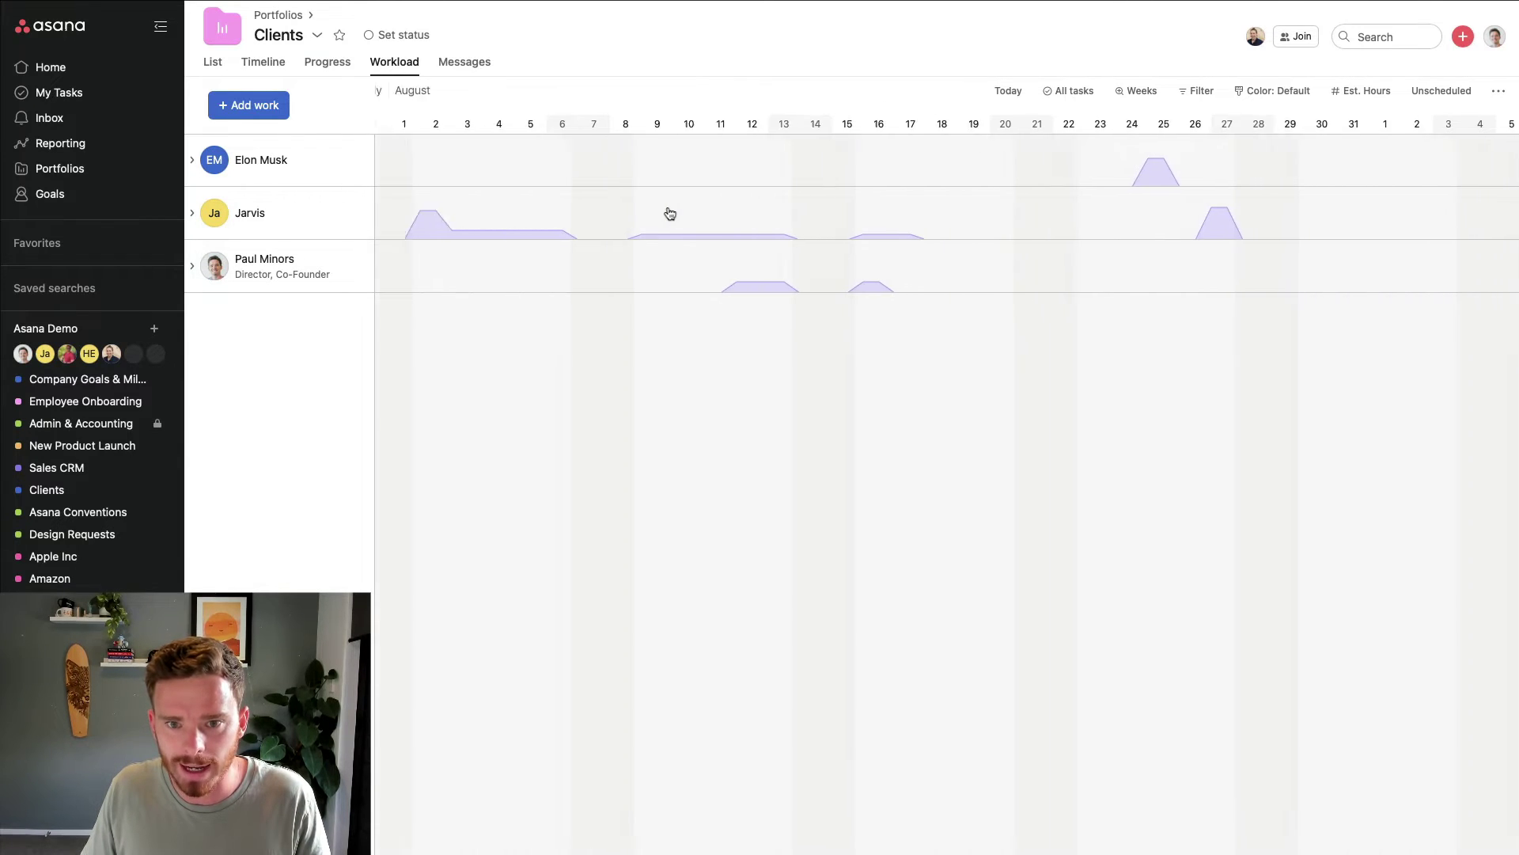
scroll(670, 213, left, 8)
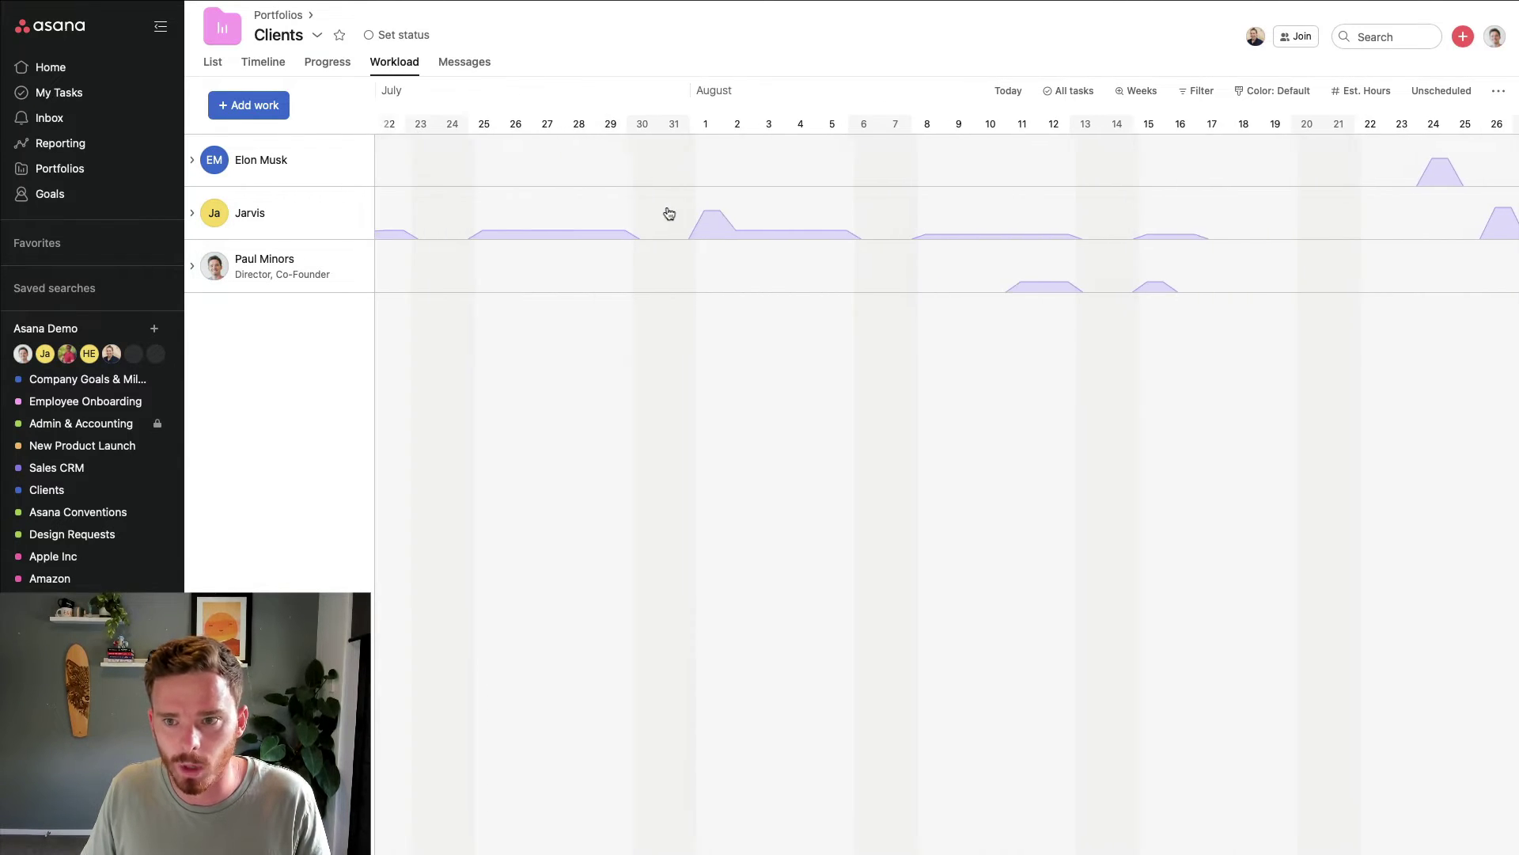
Step: Choose the native Estimated time field as the Clients workload's effort measure
click(1371, 97)
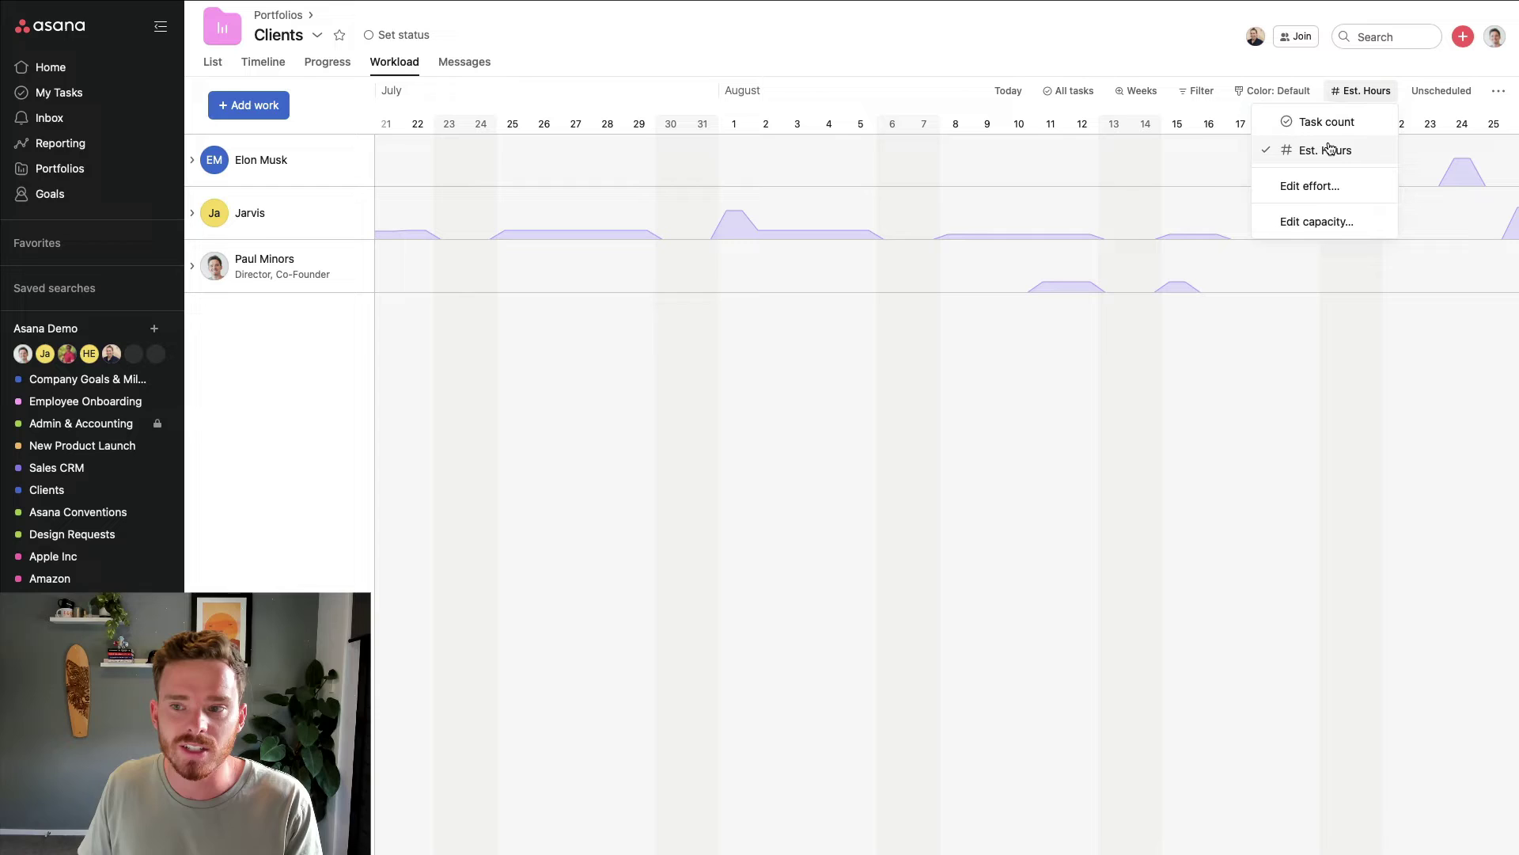
click(1319, 224)
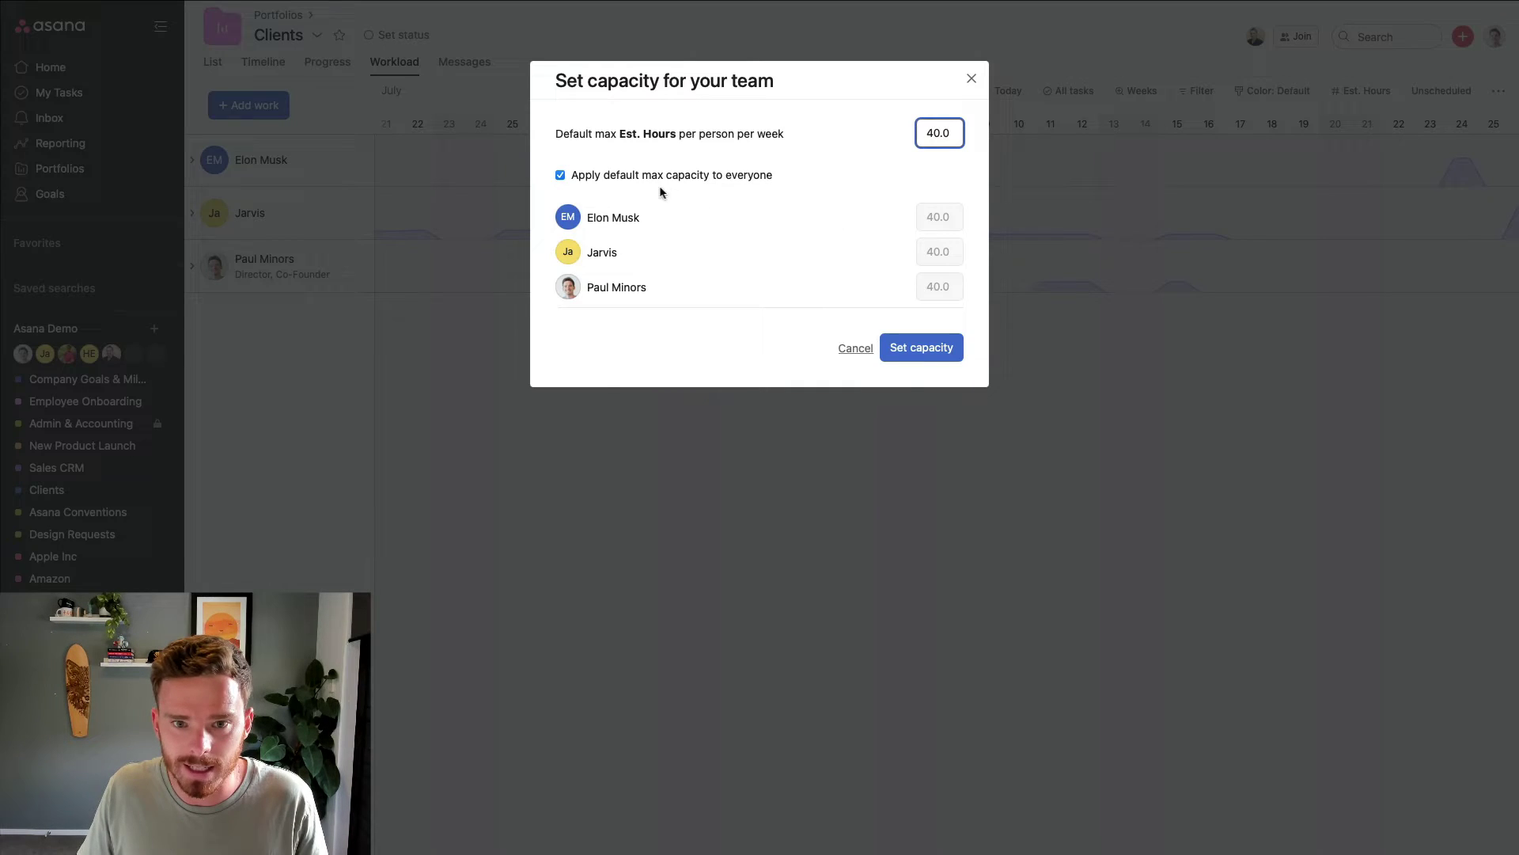
click(856, 348)
click(1365, 90)
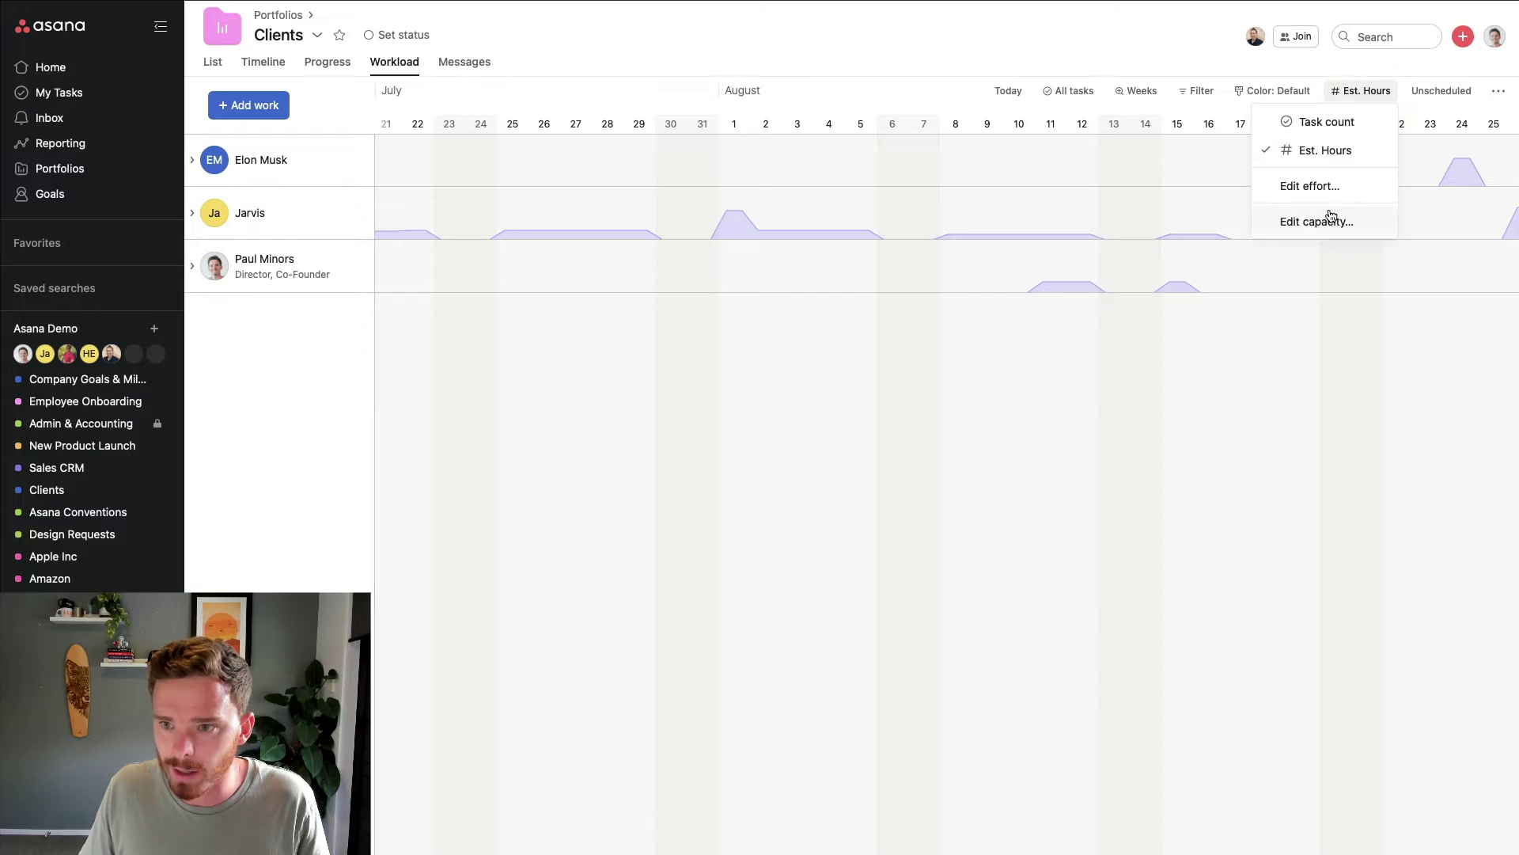
click(1332, 190)
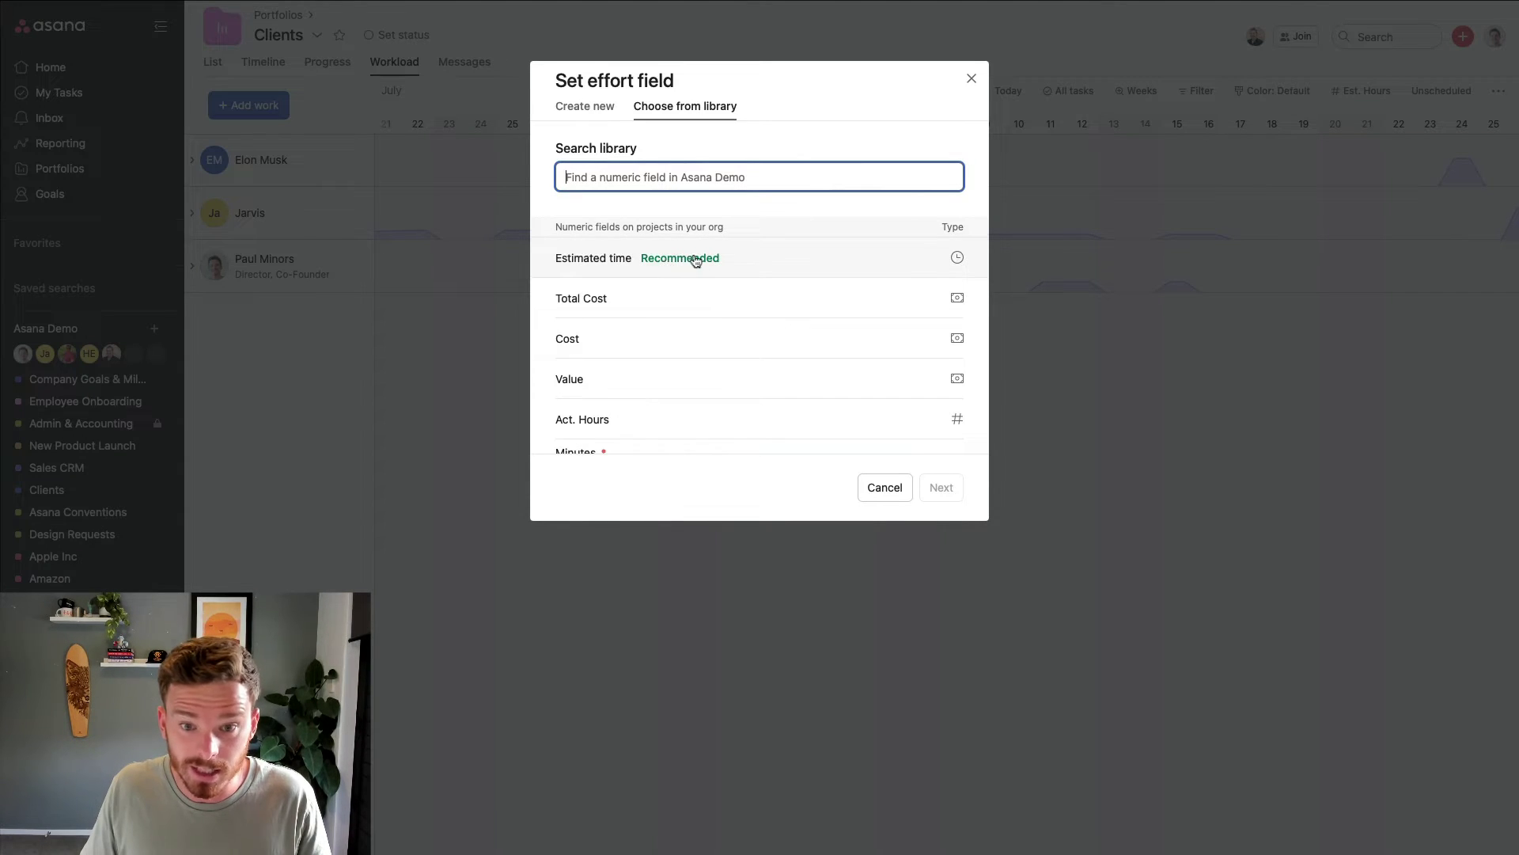
click(617, 263)
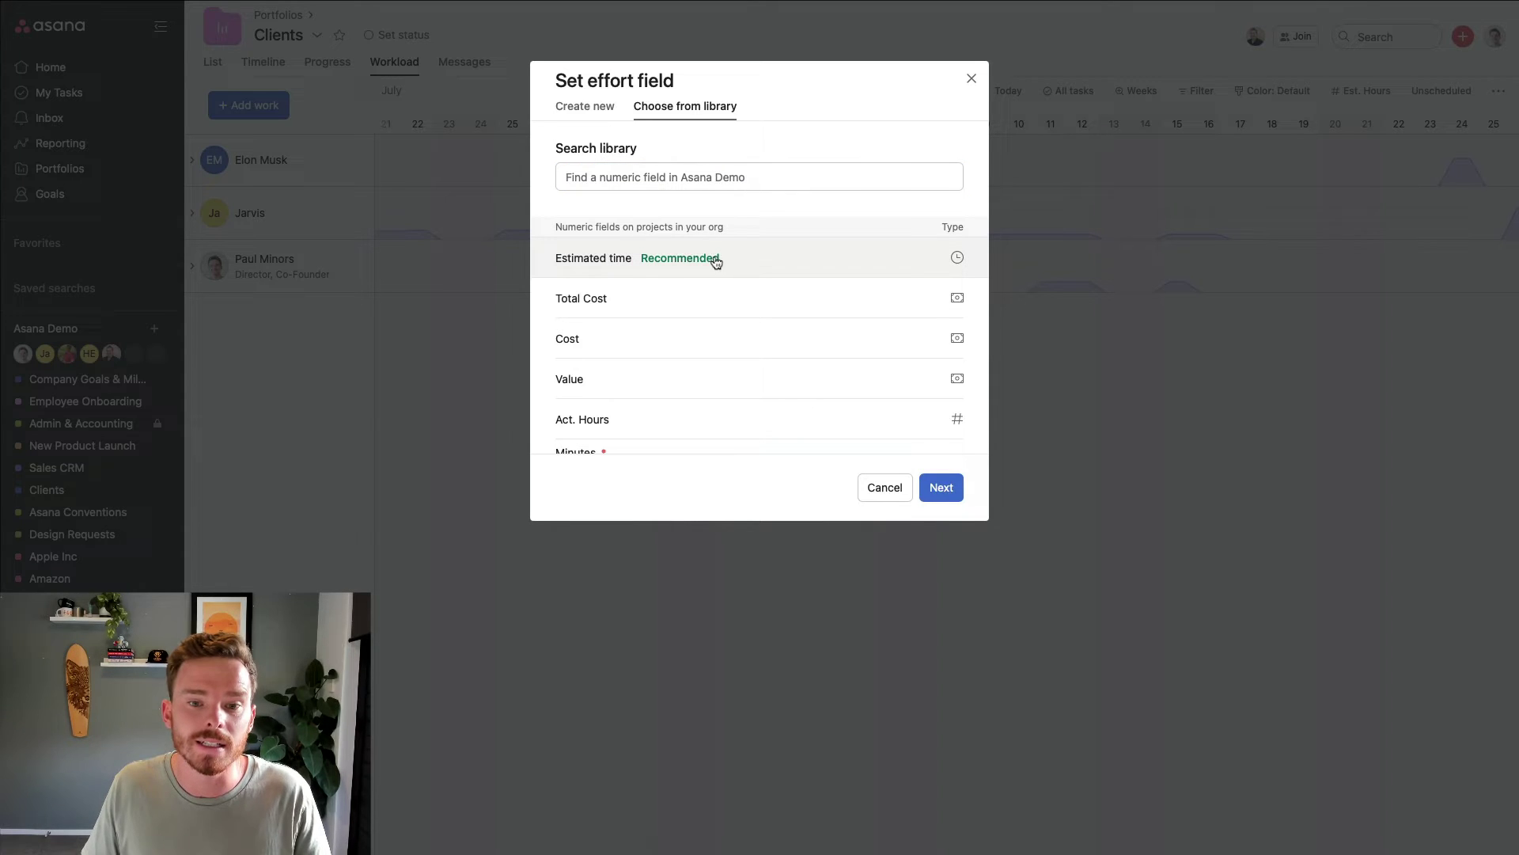
click(940, 487)
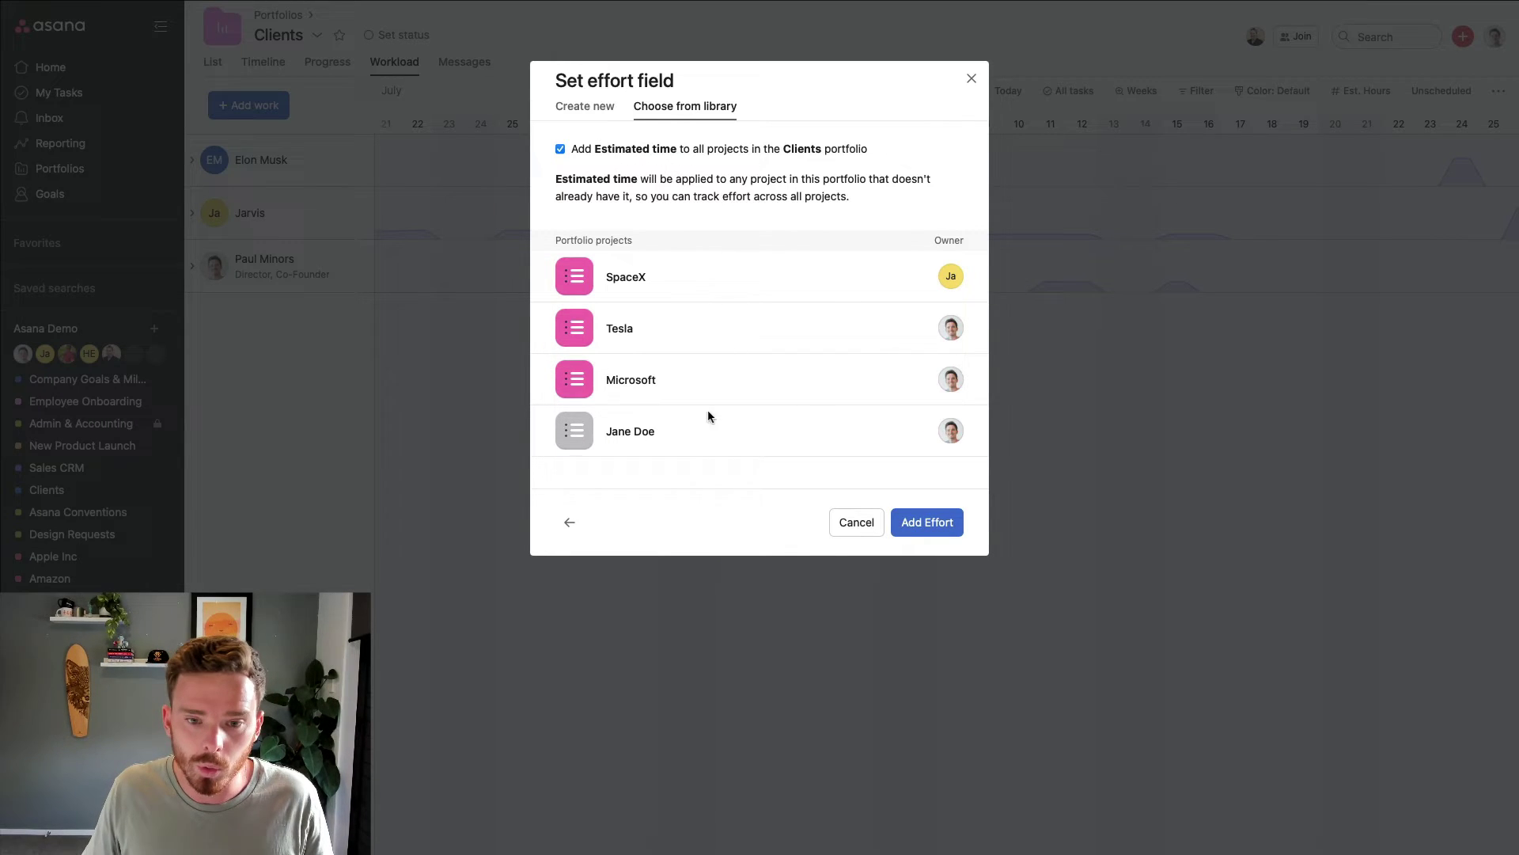
Step: Add Estimated time to all Clients projects and set a 40h weekly default capacity for everyone
click(921, 525)
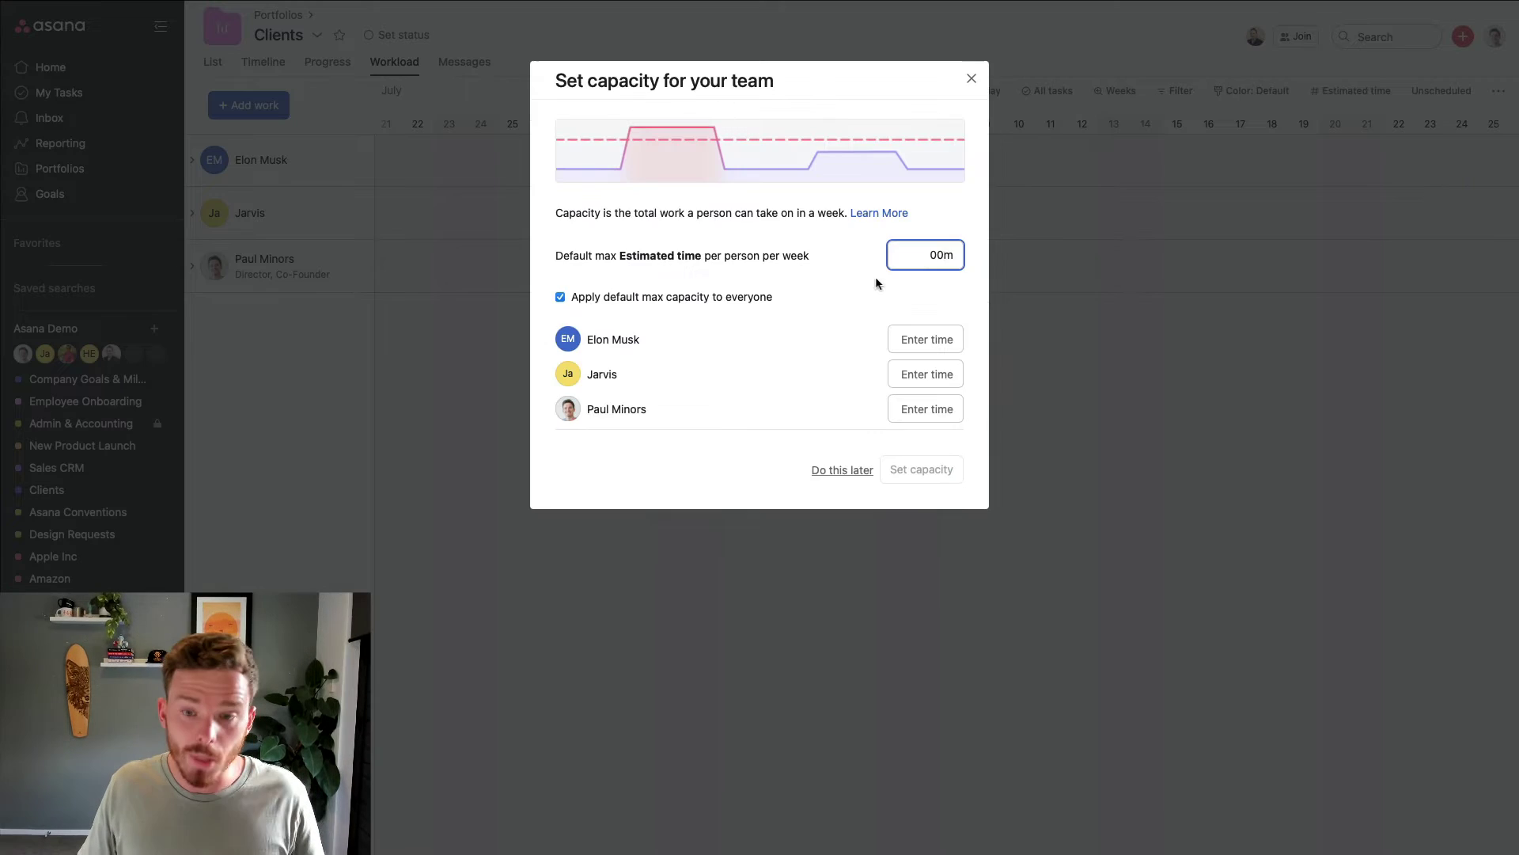
double_click(939, 255)
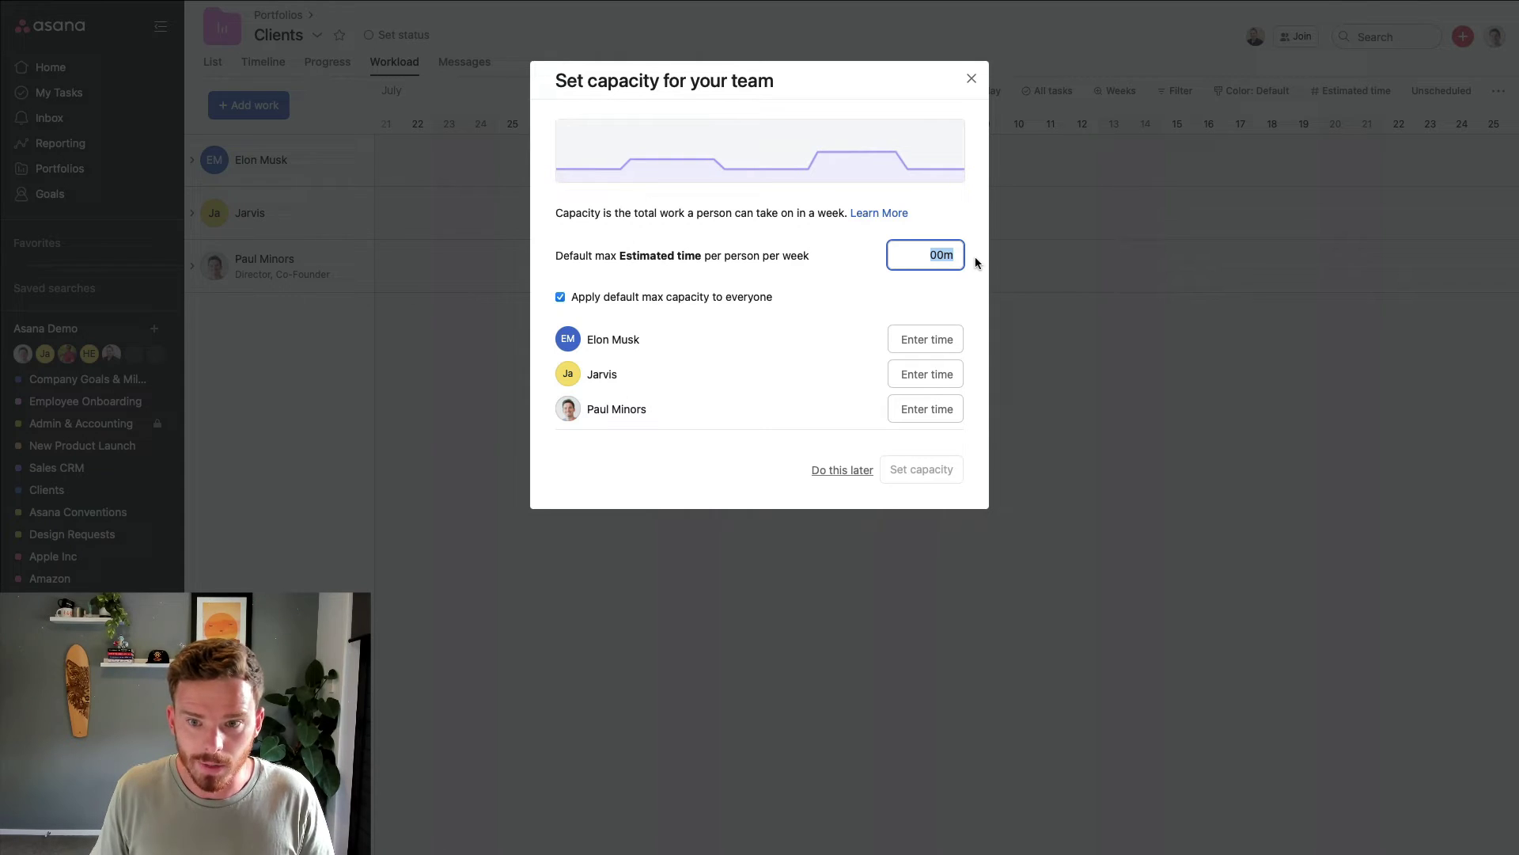
click(948, 258)
double_click(948, 258)
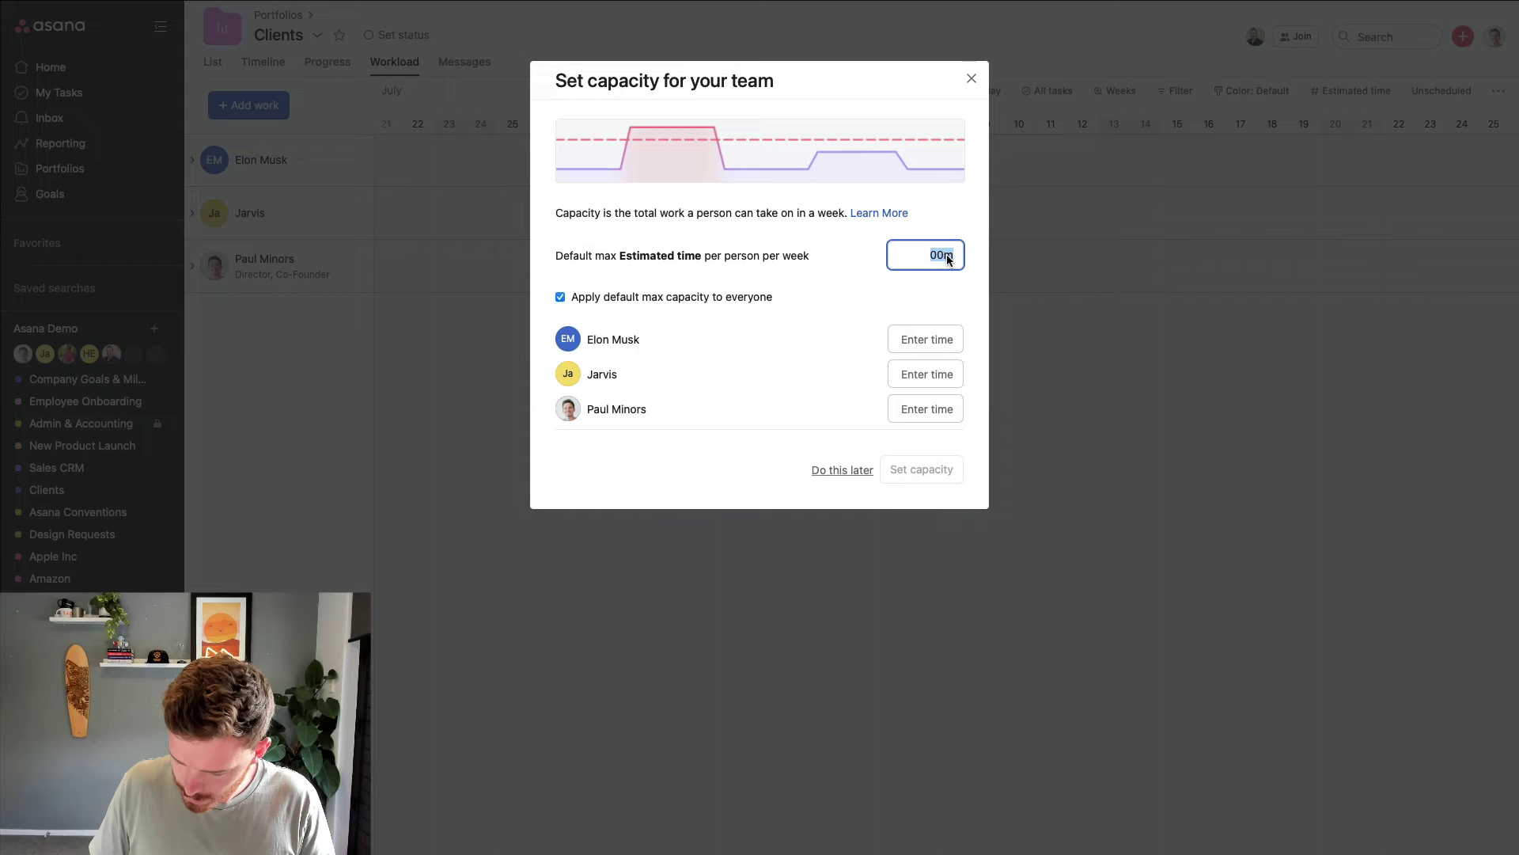
text(40h)
key(Tab)
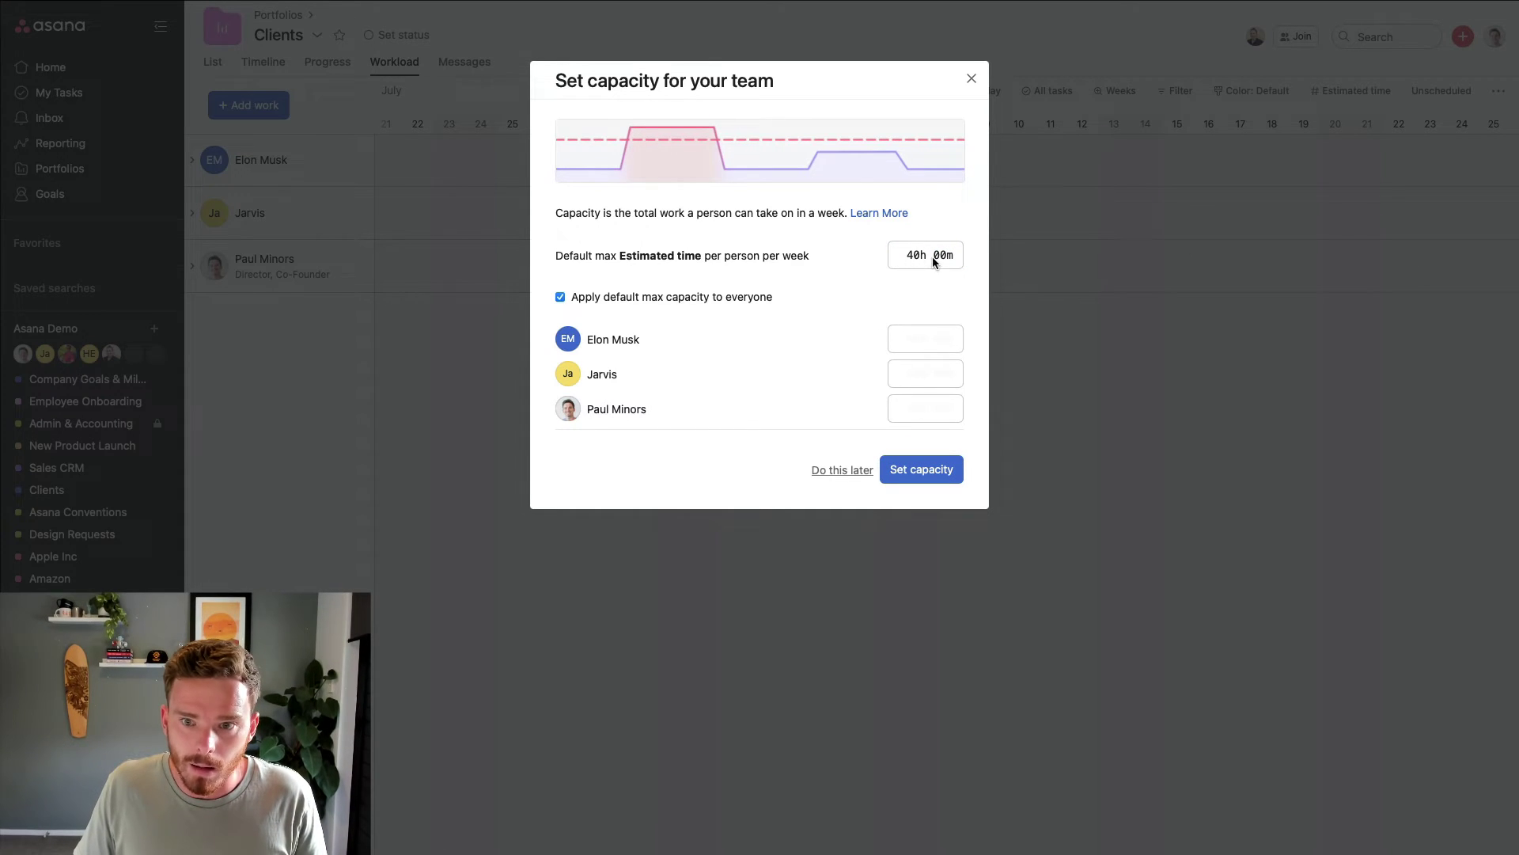
click(935, 485)
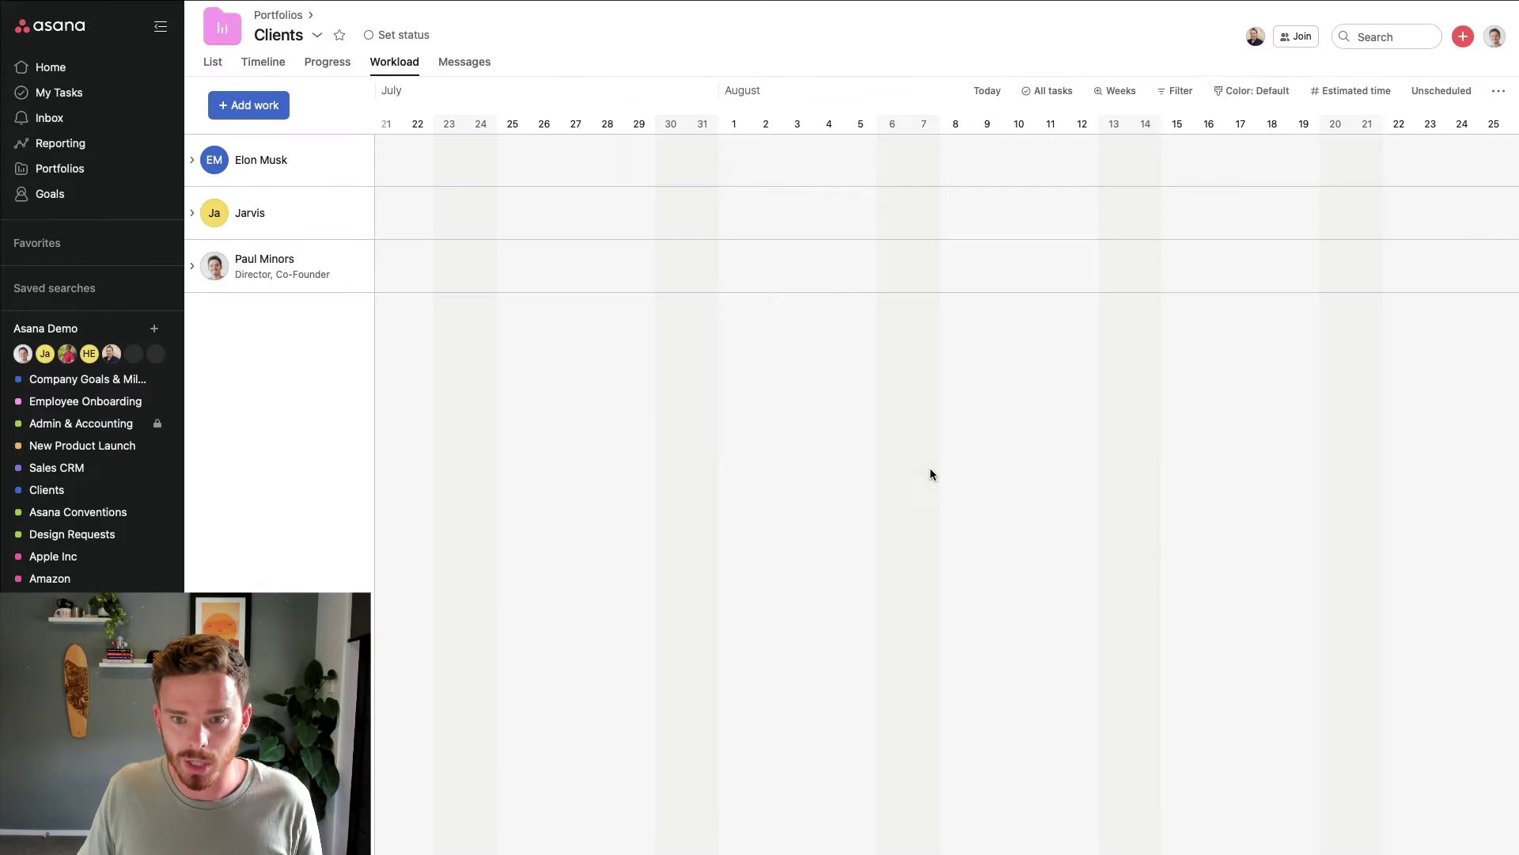
Step: Give Jarvis's Set up hosting task a 1-hour estimated time
click(192, 212)
click(712, 284)
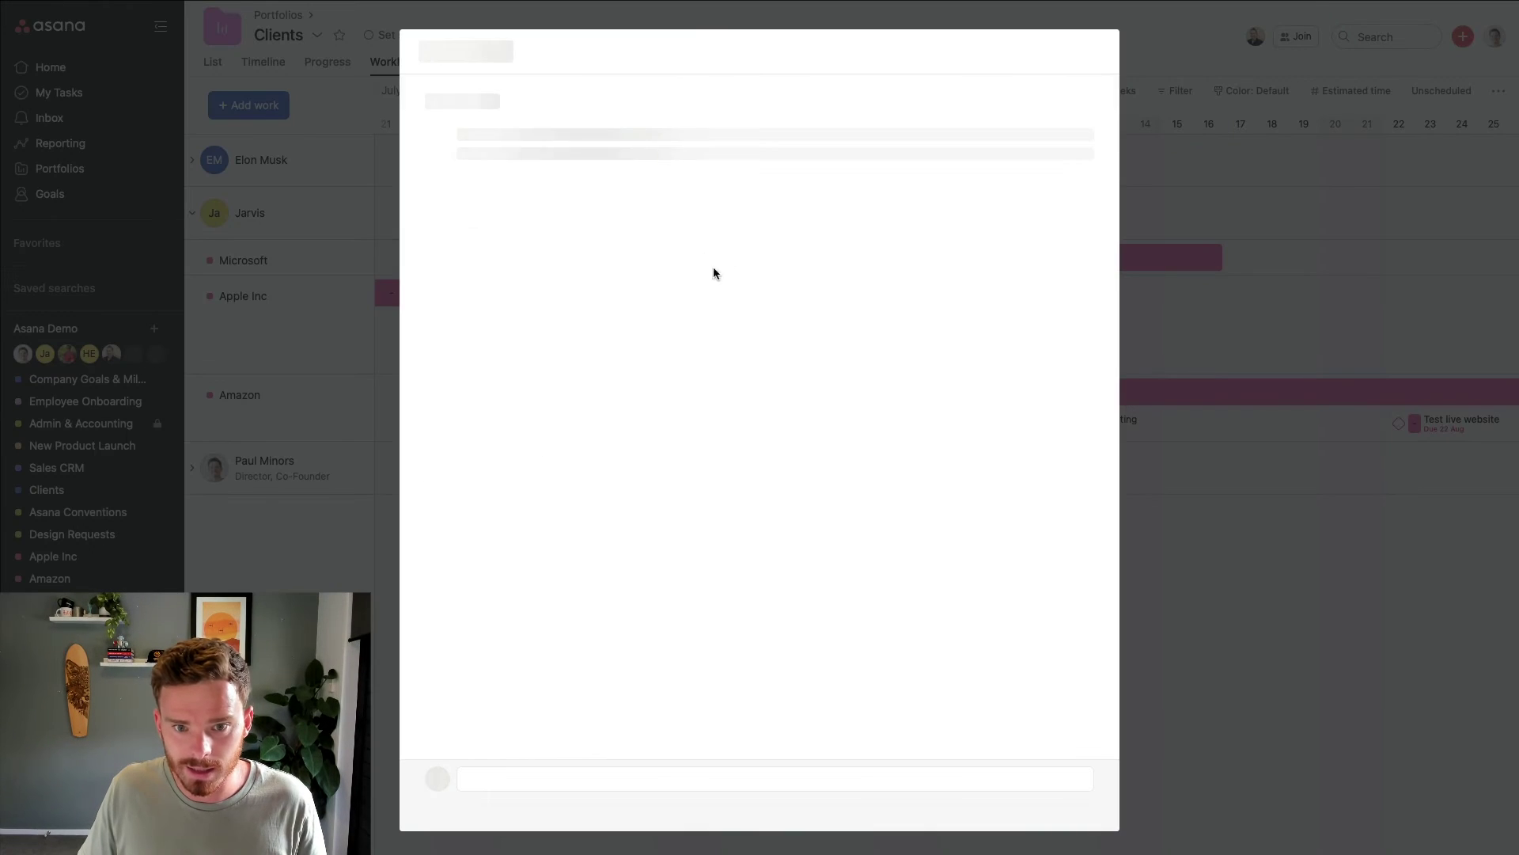
click(577, 326)
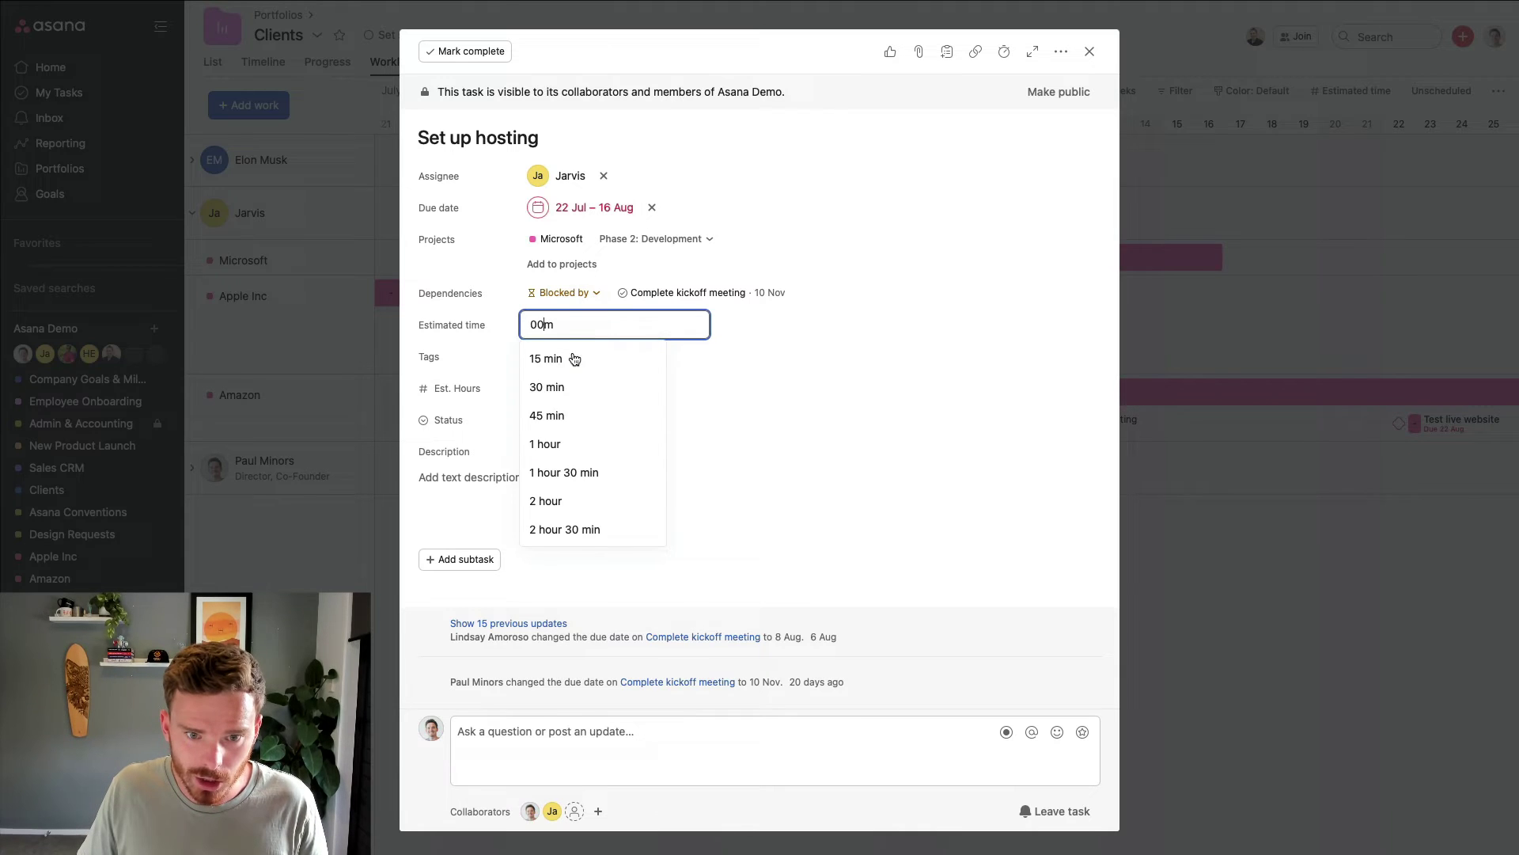
click(577, 441)
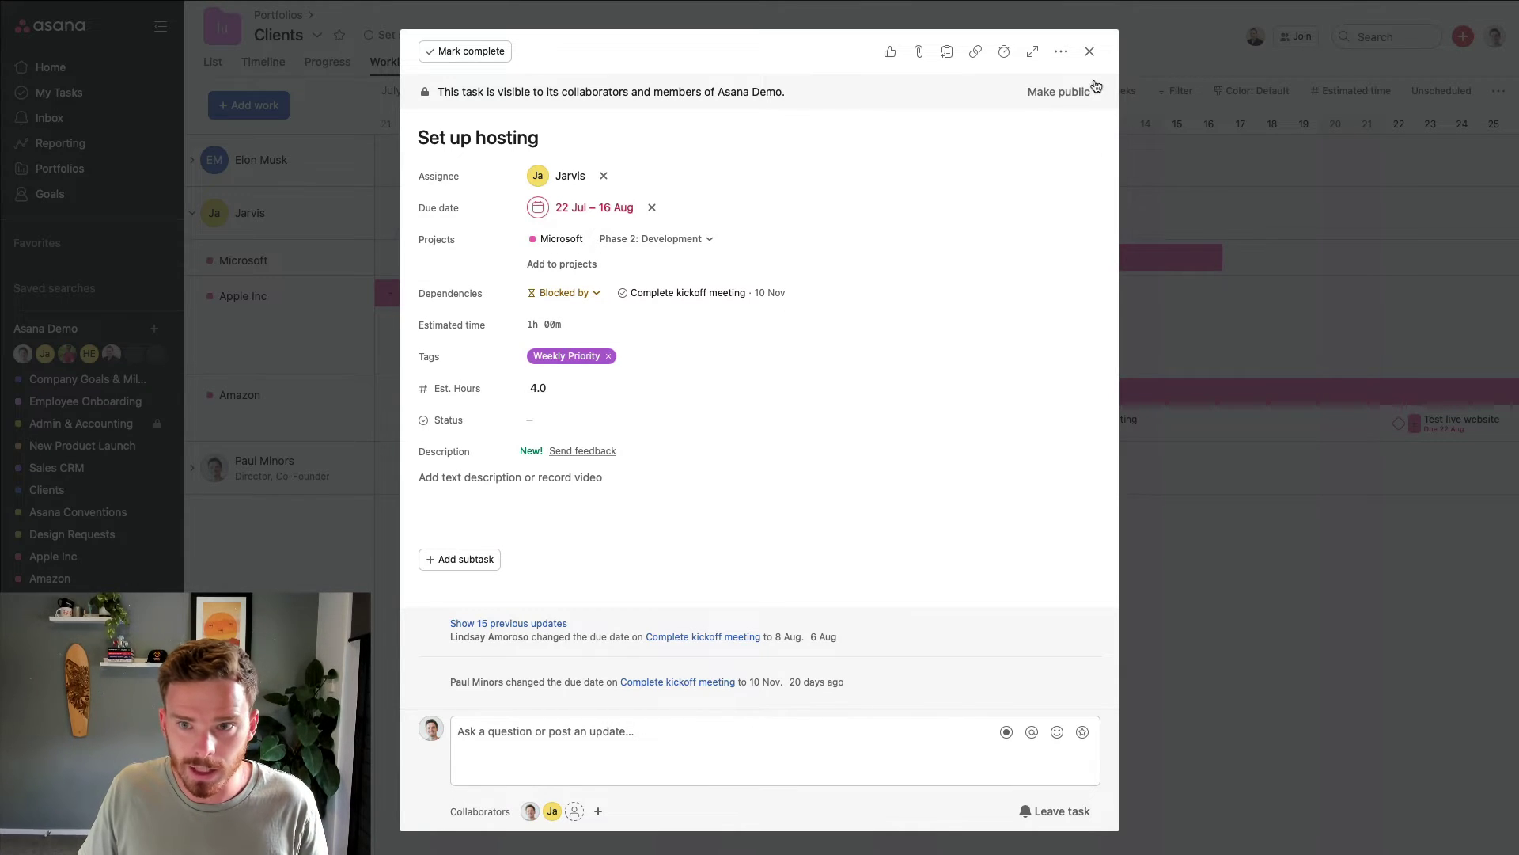
click(1090, 50)
click(193, 212)
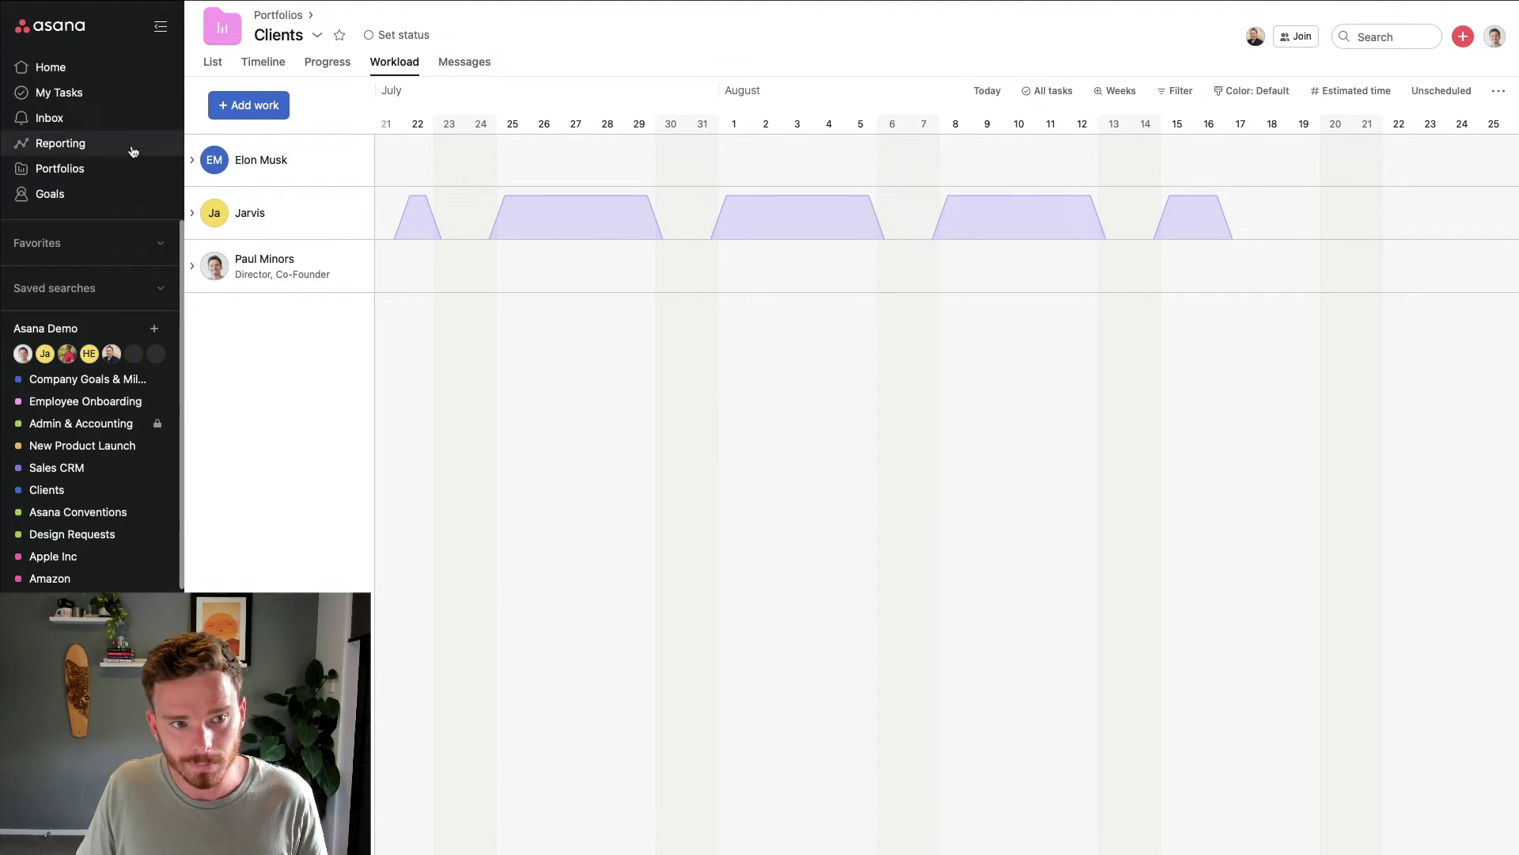
Step: Scroll the workload timeline back and forth, then go to the Reporting page
scroll(581, 237, left, 1)
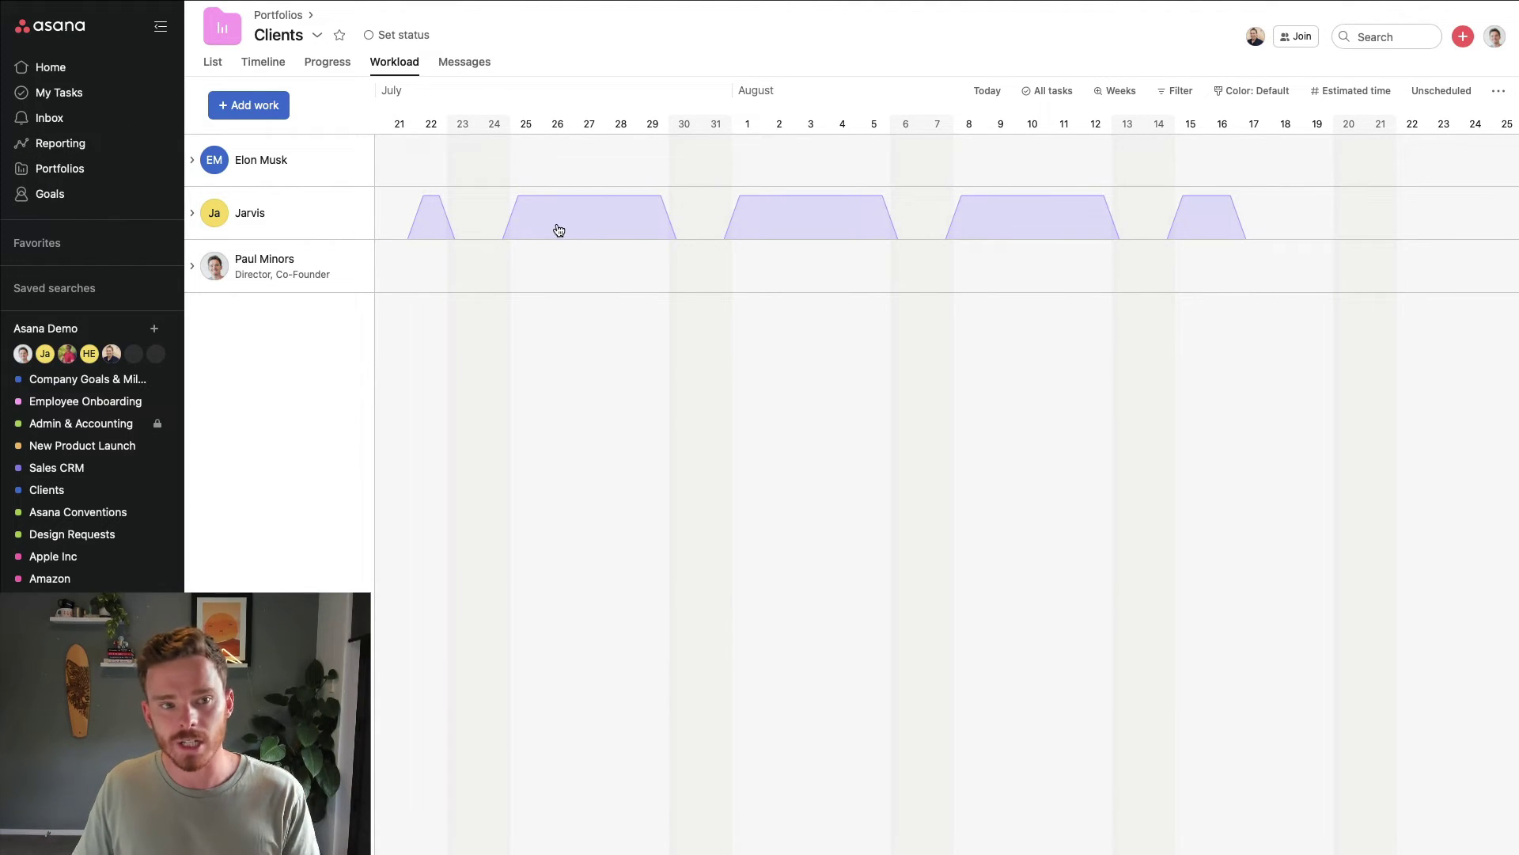
scroll(557, 238, right, 1)
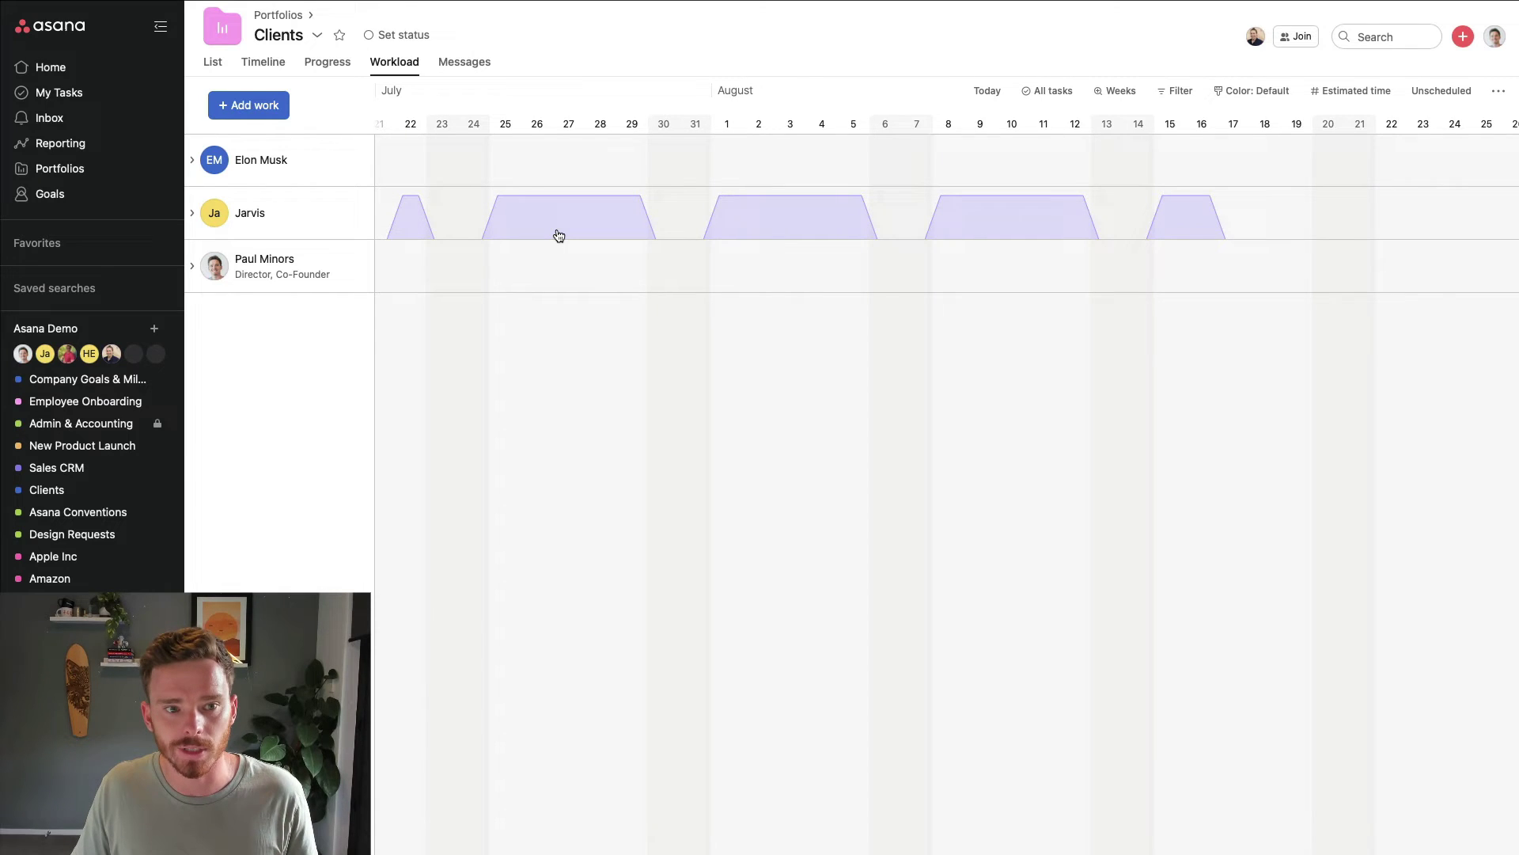
scroll(552, 238, left, 3)
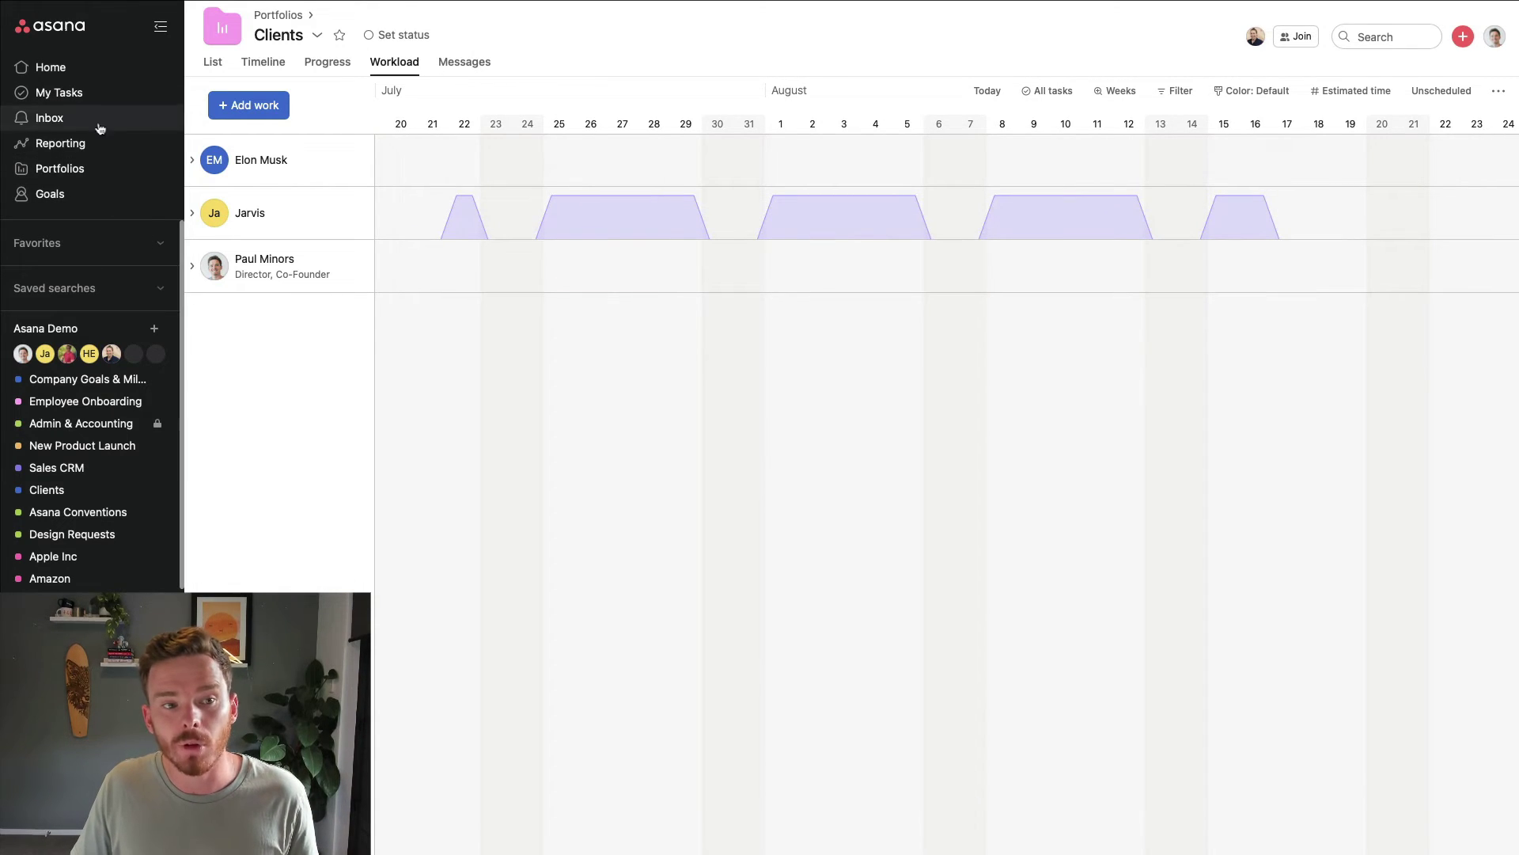
click(65, 148)
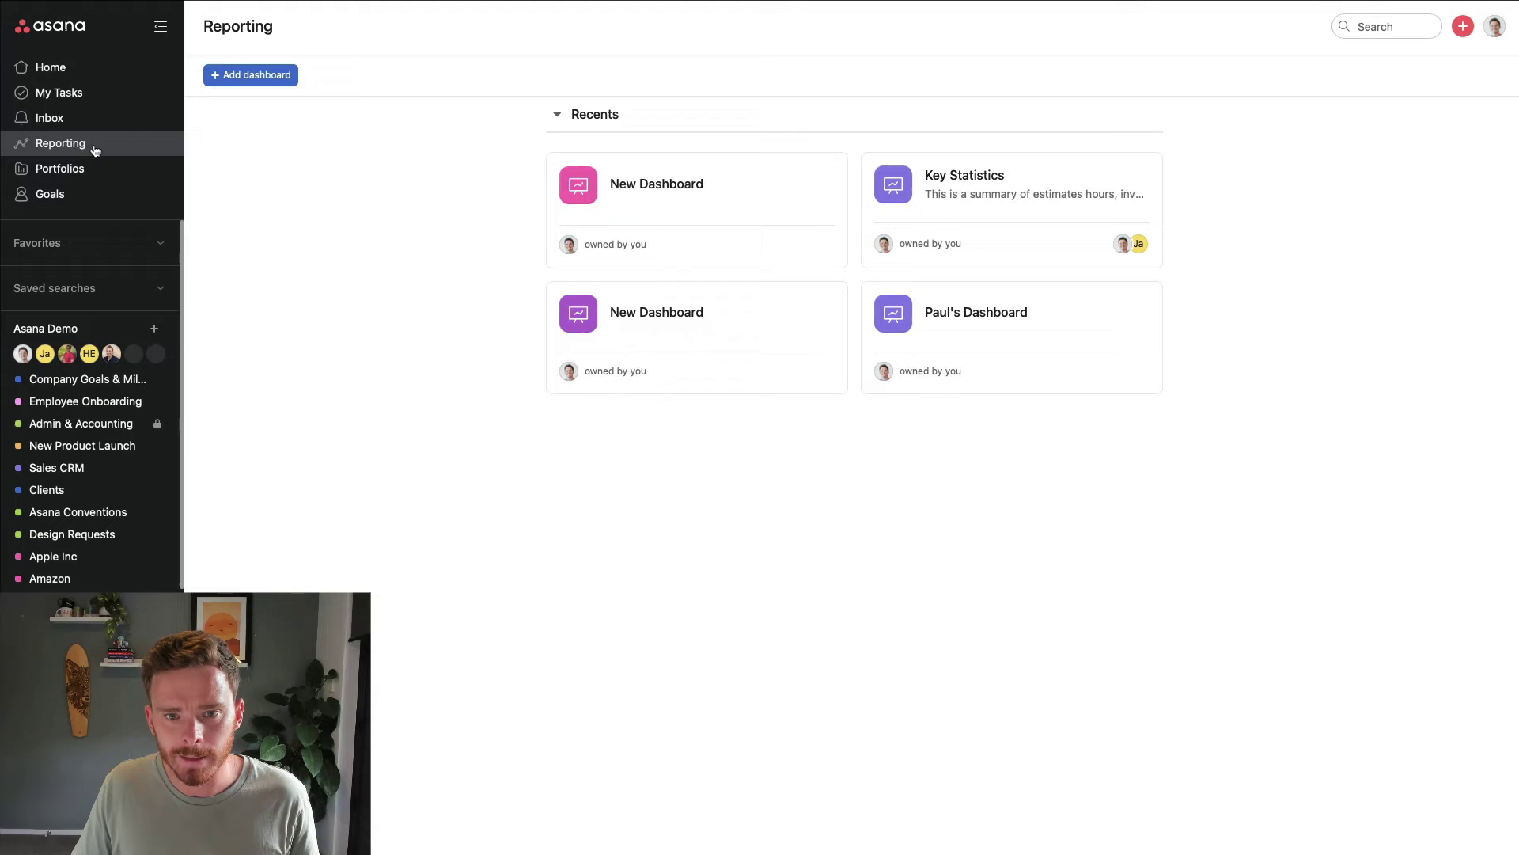
Step: Add a 'Total actual time by project' column chart to New Dashboard, plotting Actual Time by Project
click(673, 190)
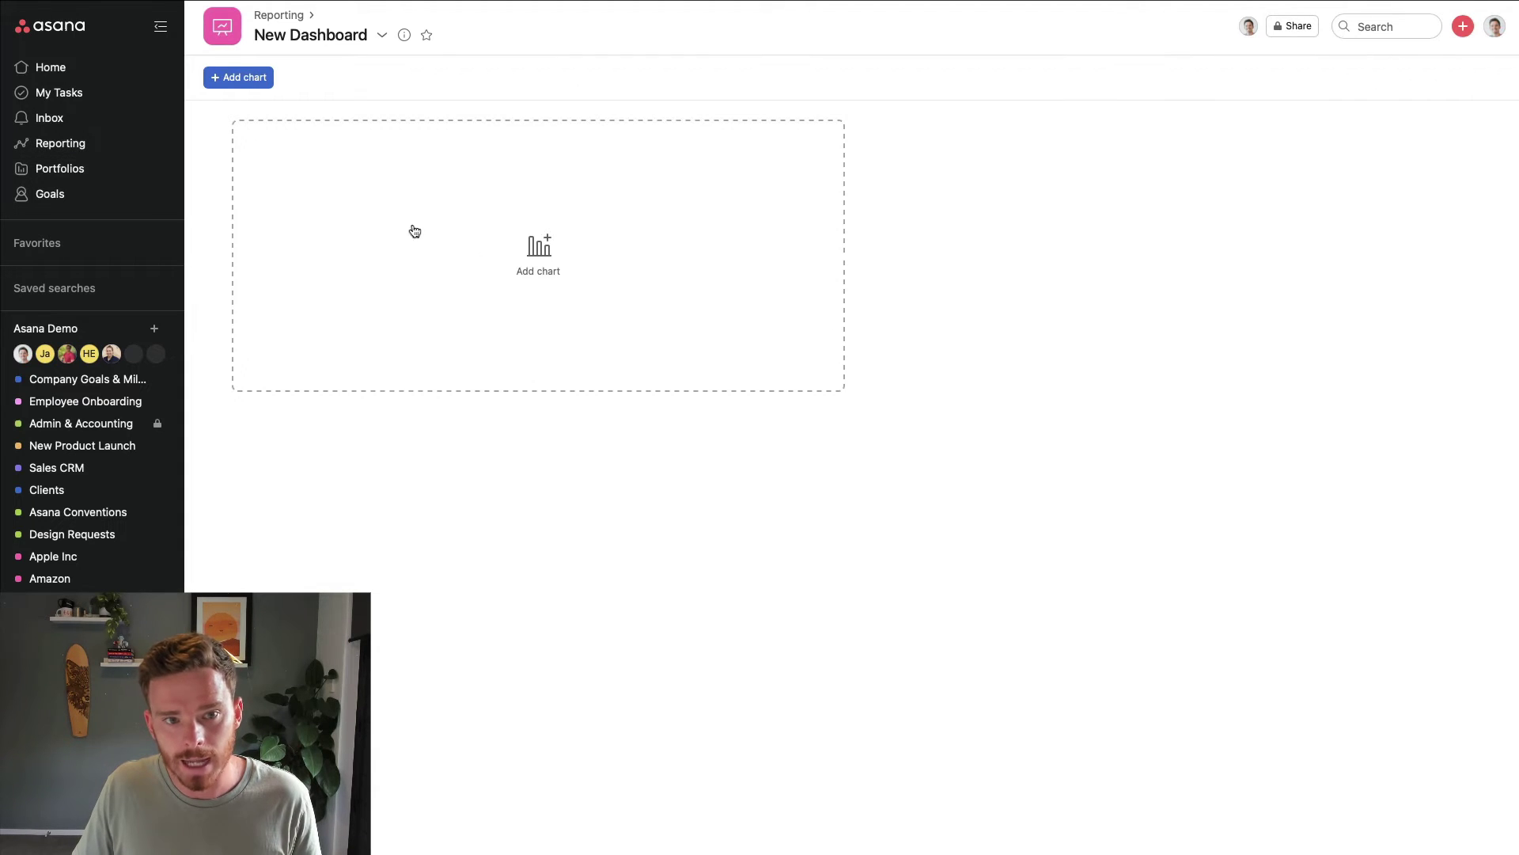
click(258, 81)
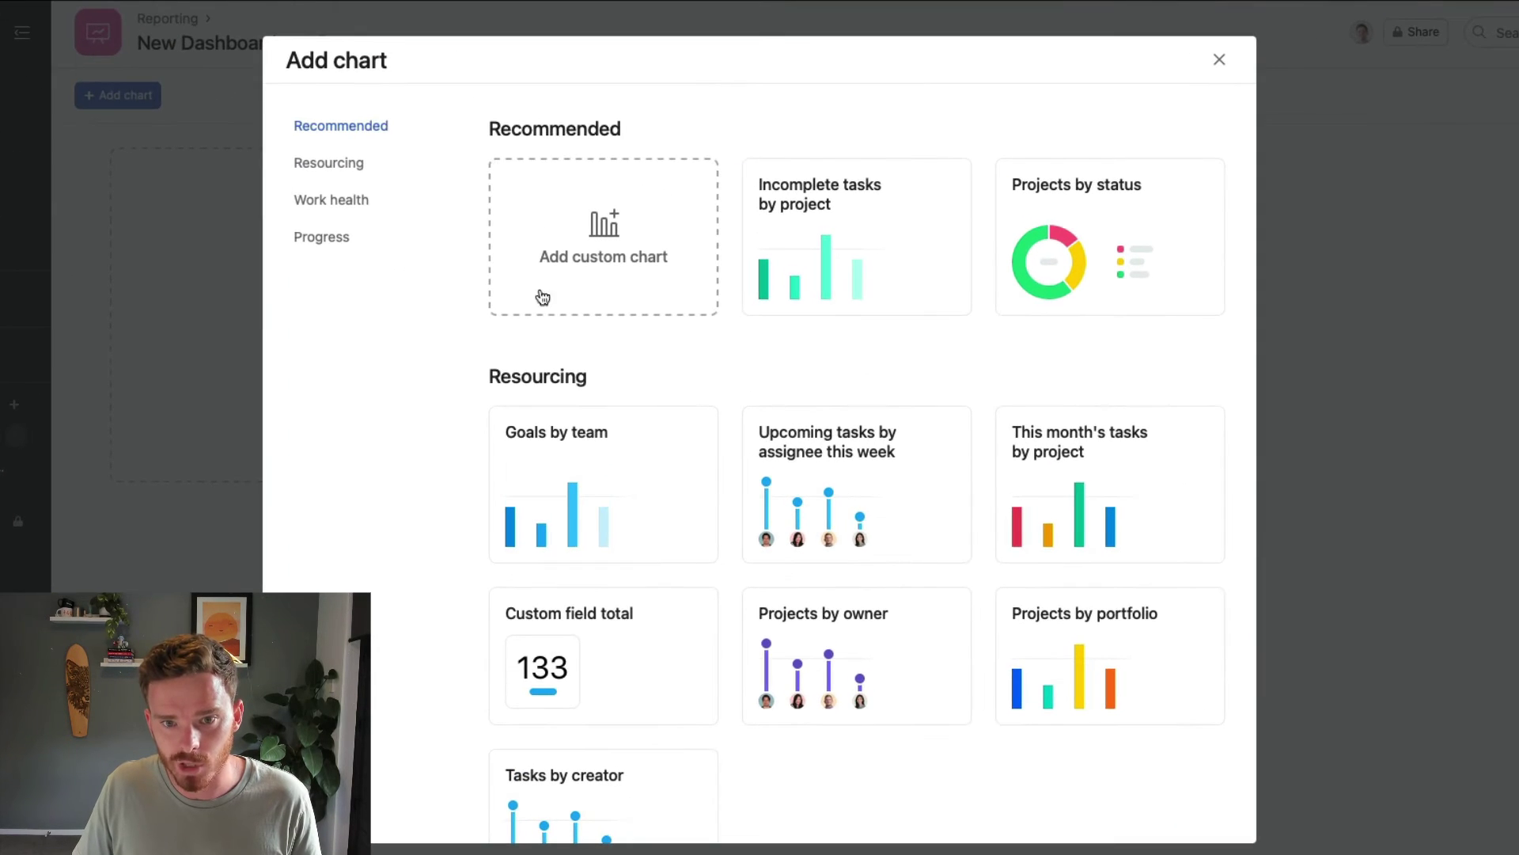
click(624, 221)
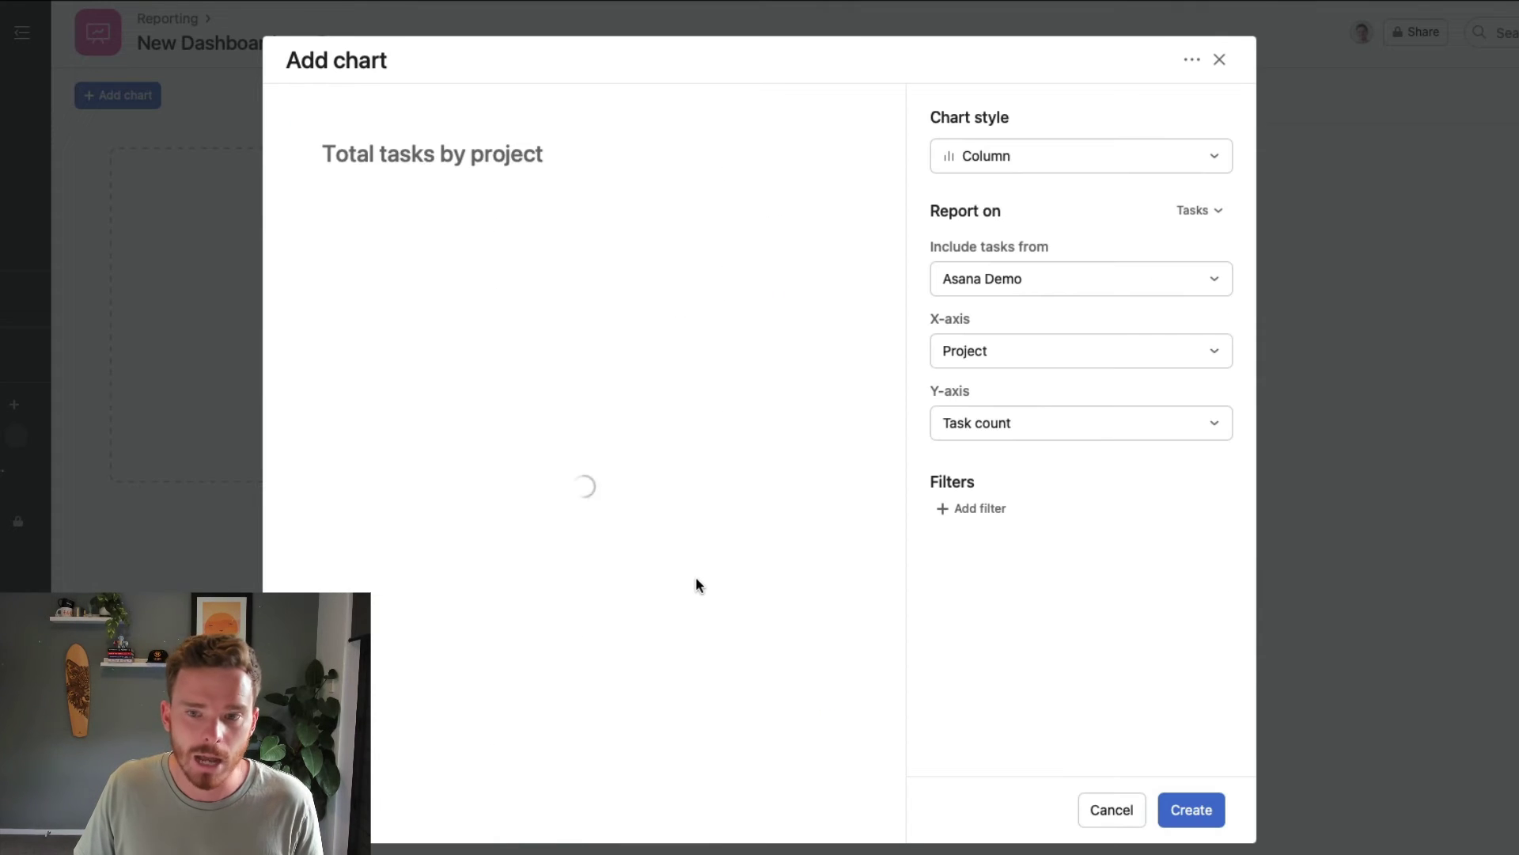
click(1034, 434)
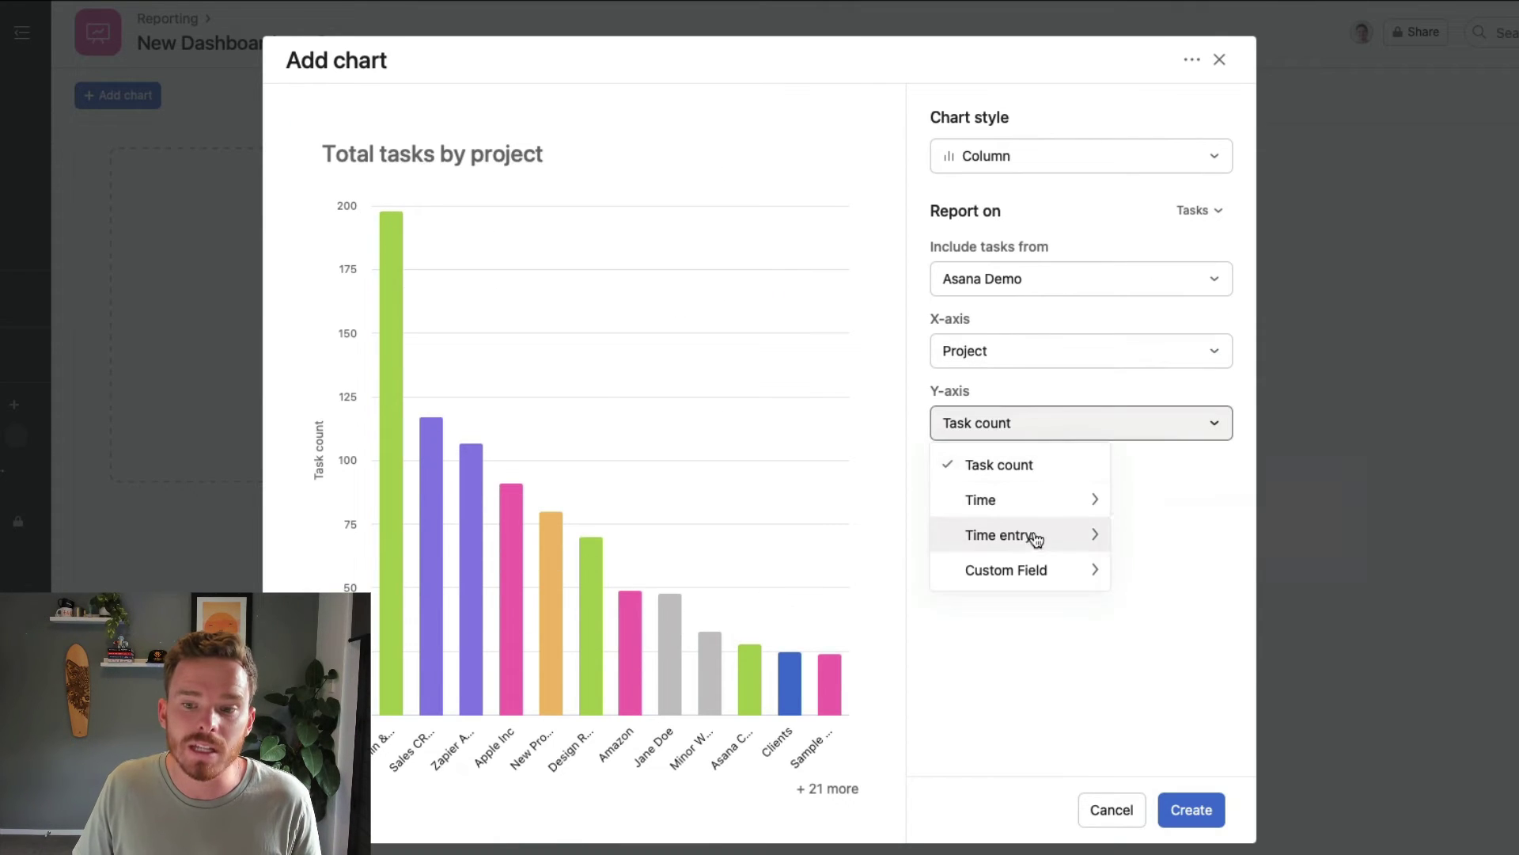
mouse_move(1058, 543)
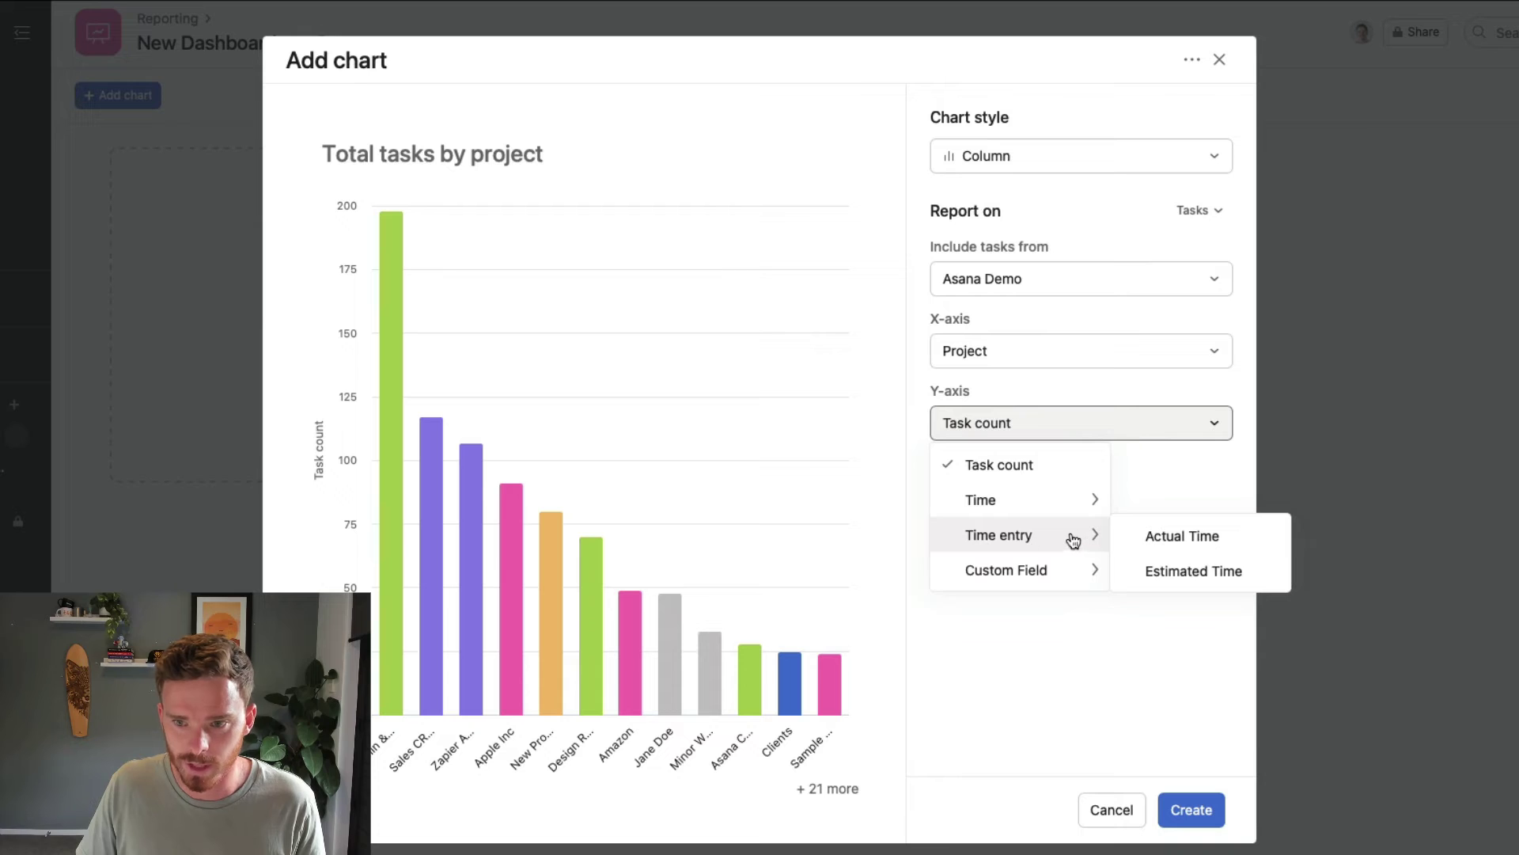
click(1189, 542)
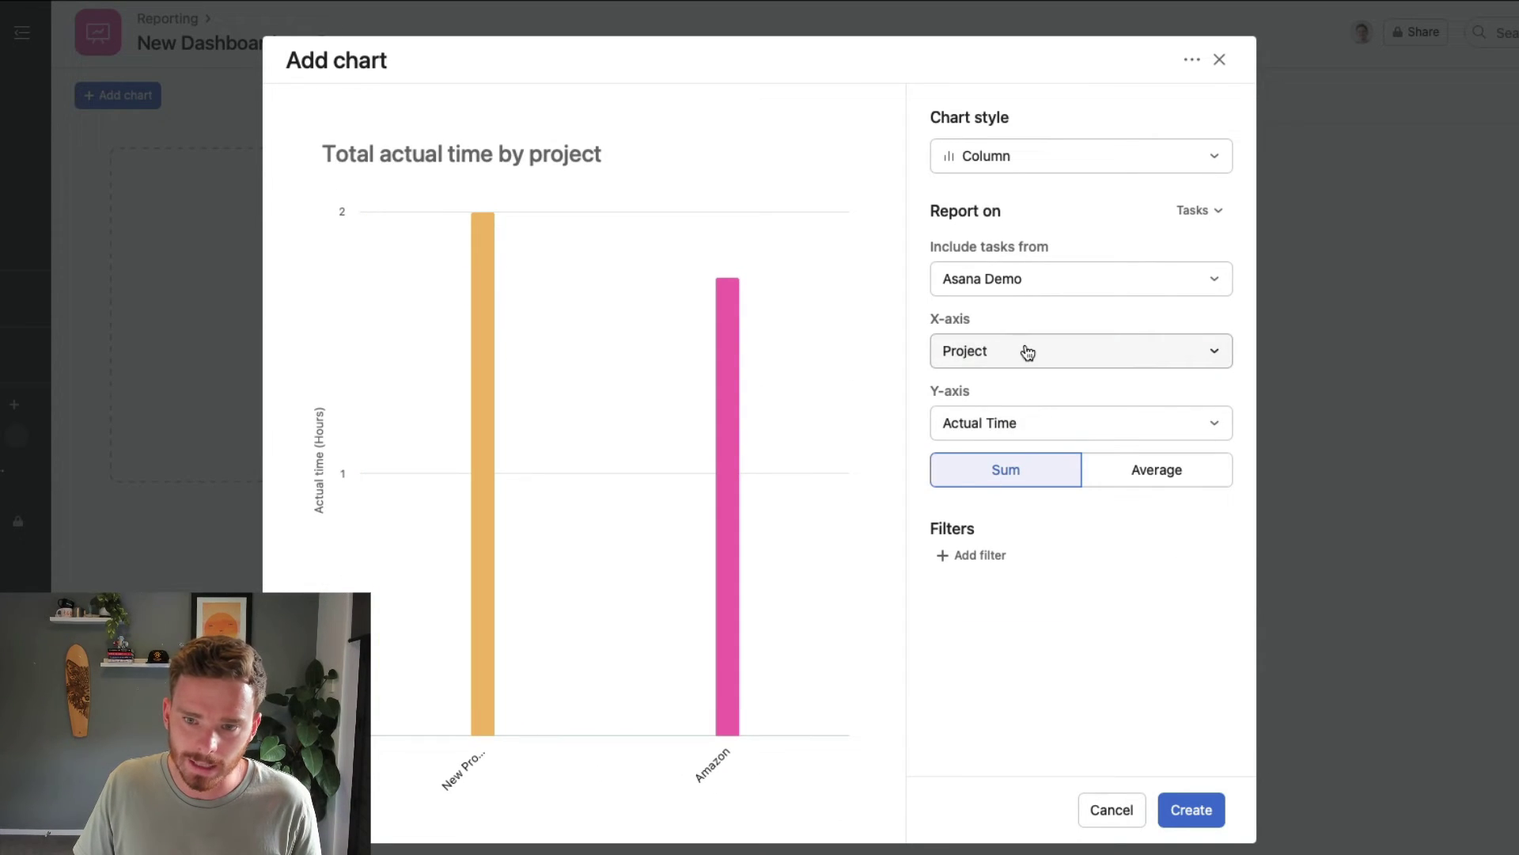
click(1024, 349)
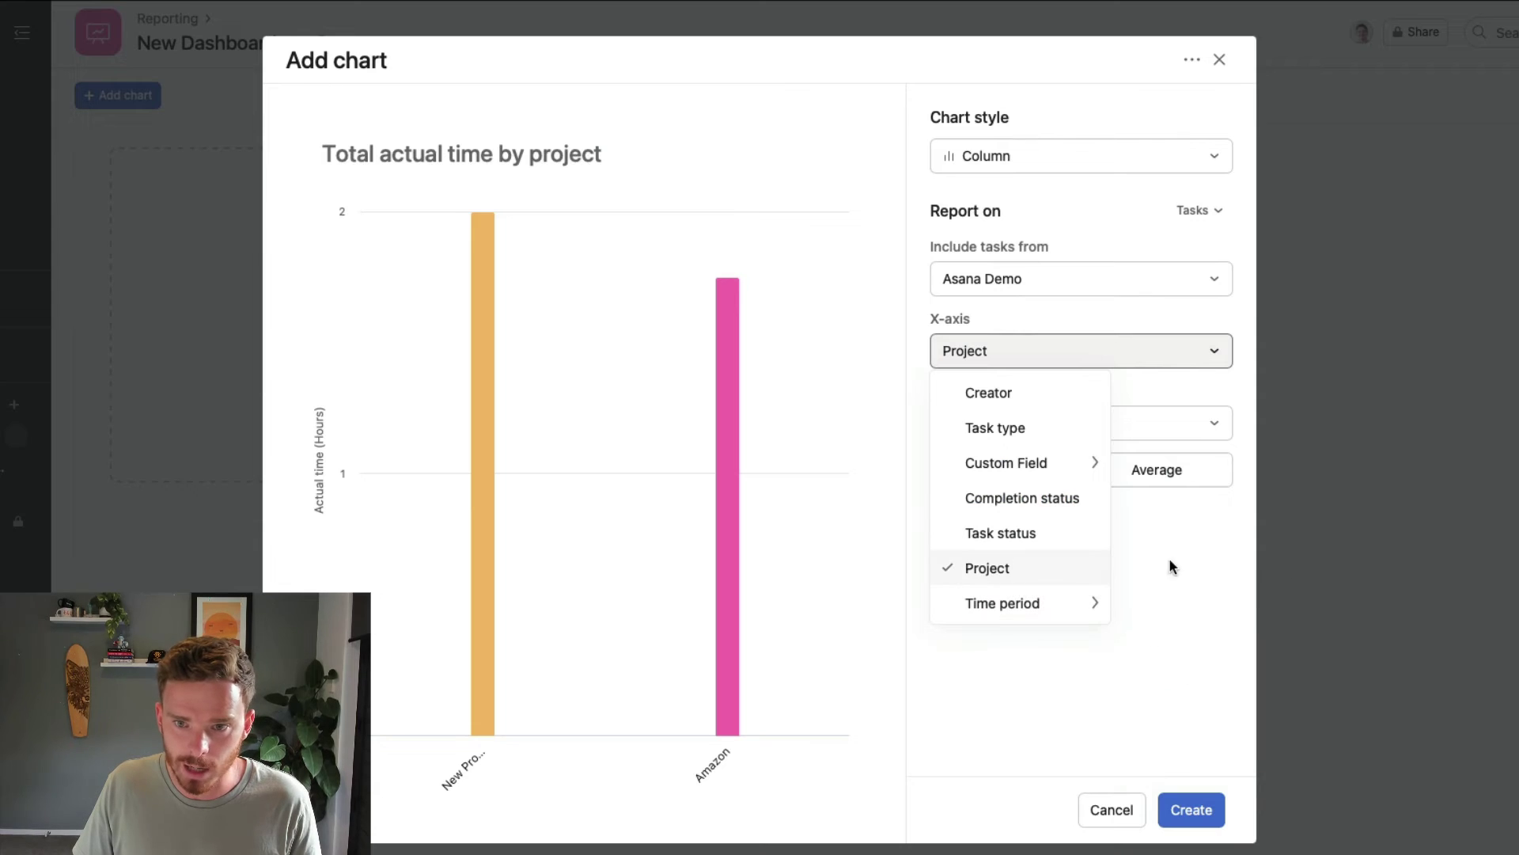
click(1026, 578)
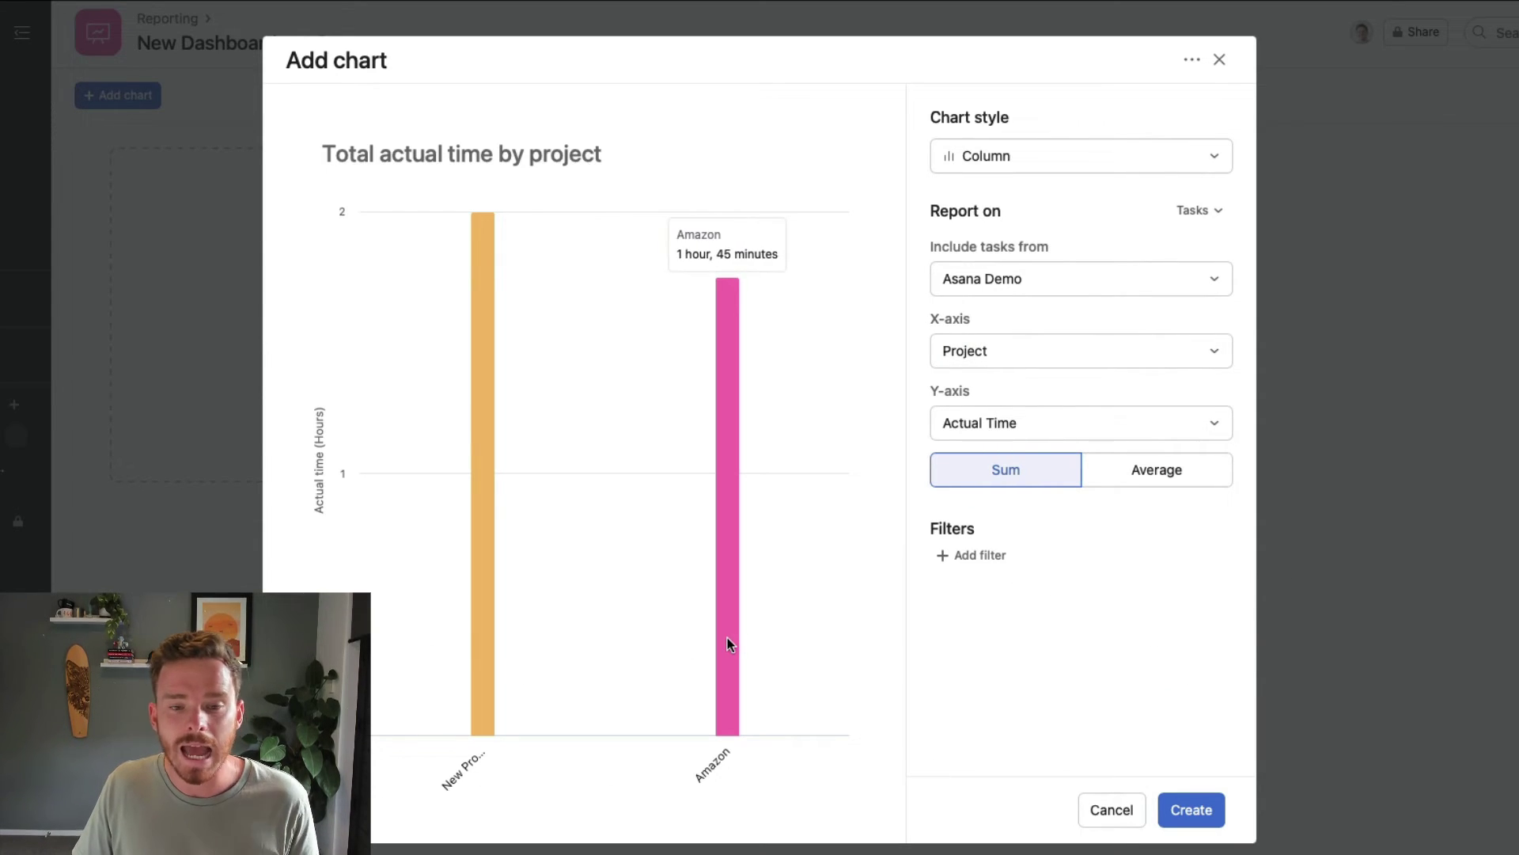
mouse_move(446, 632)
mouse_move(727, 614)
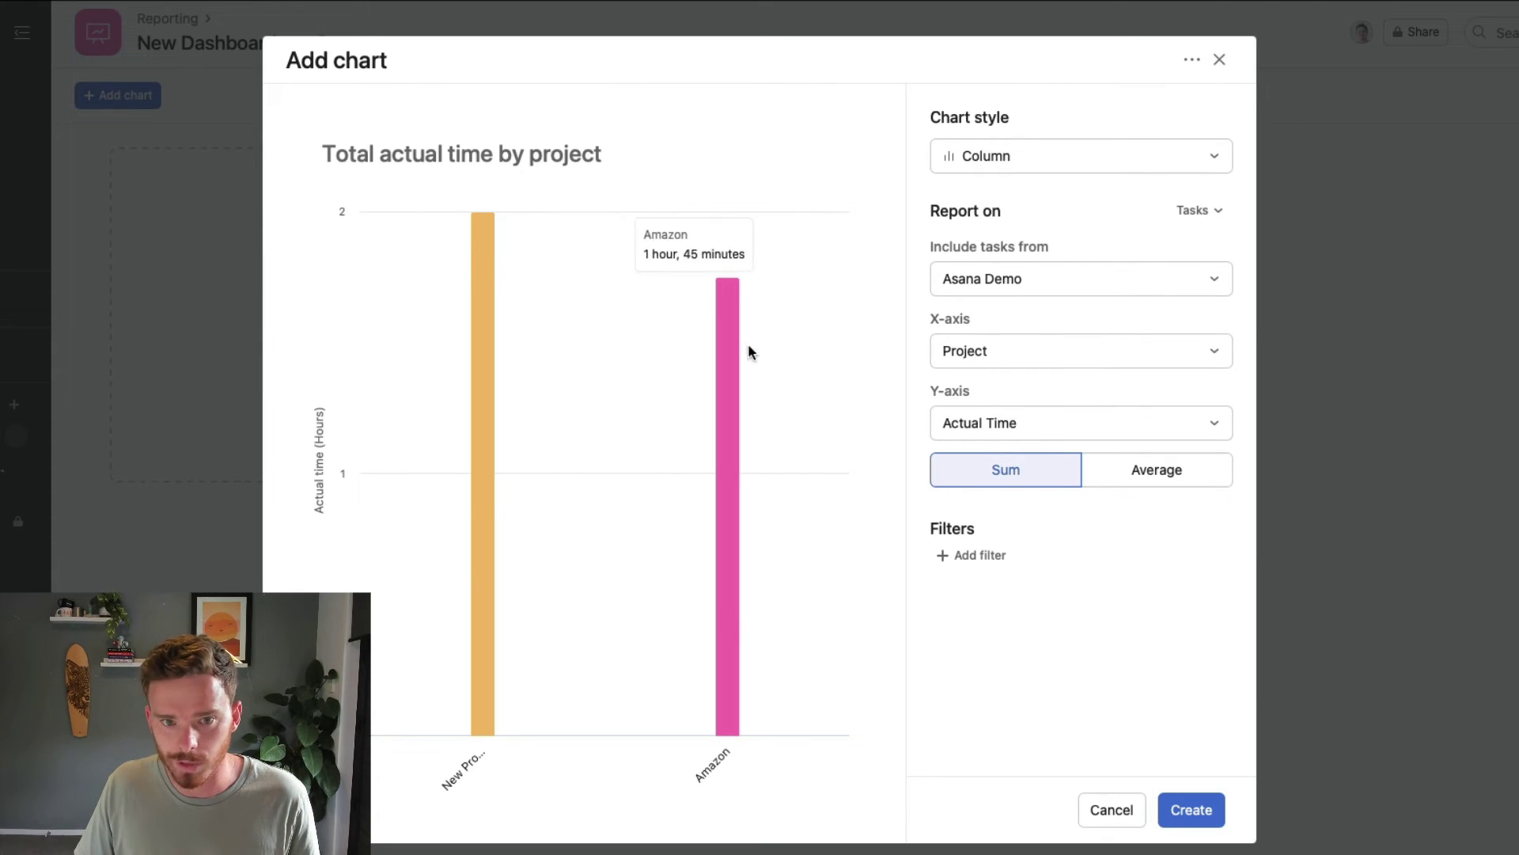
click(1203, 810)
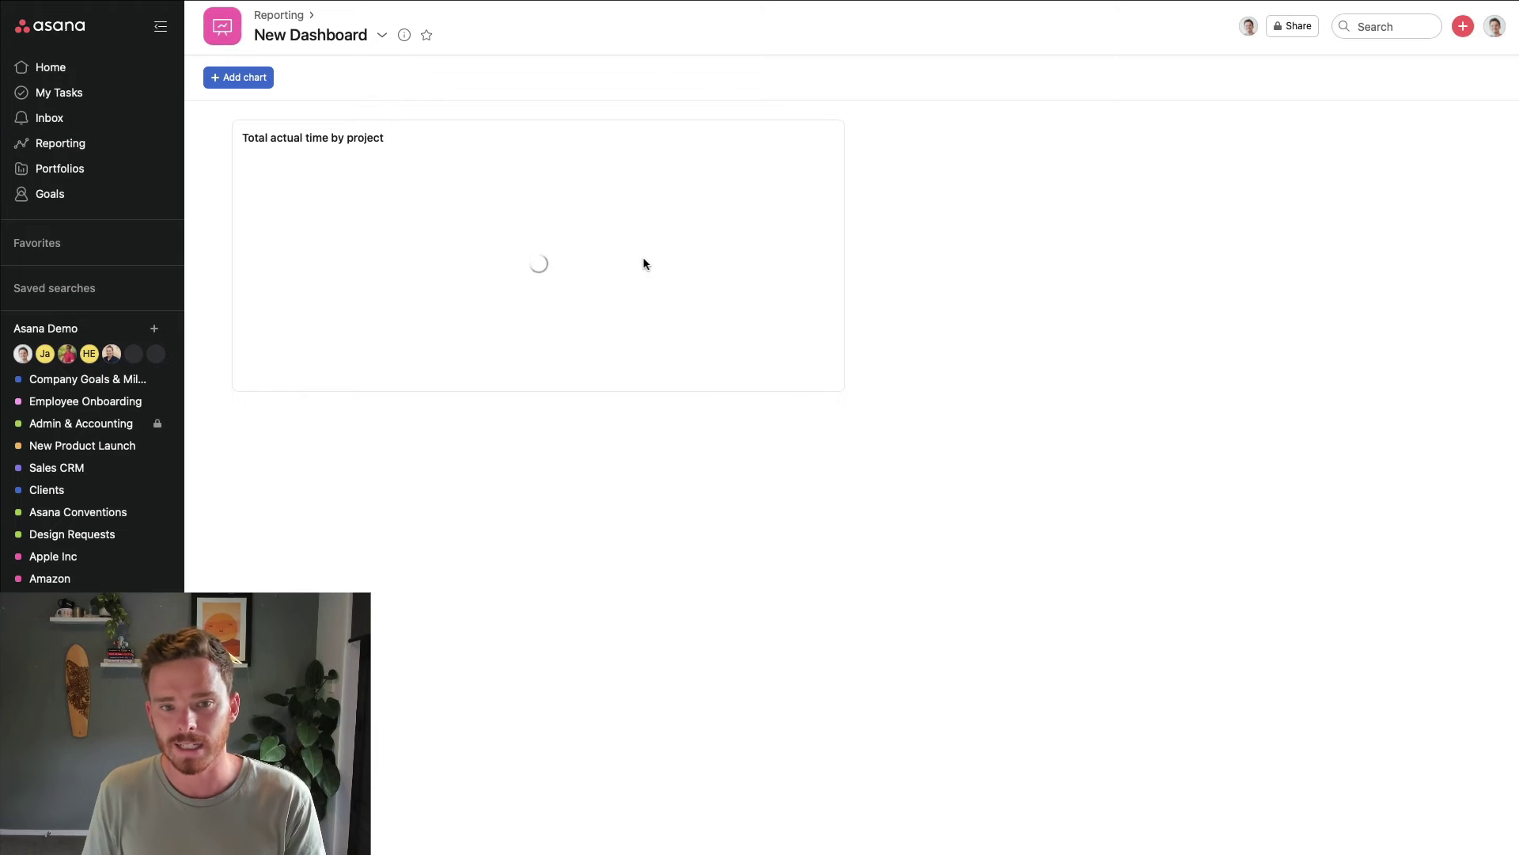